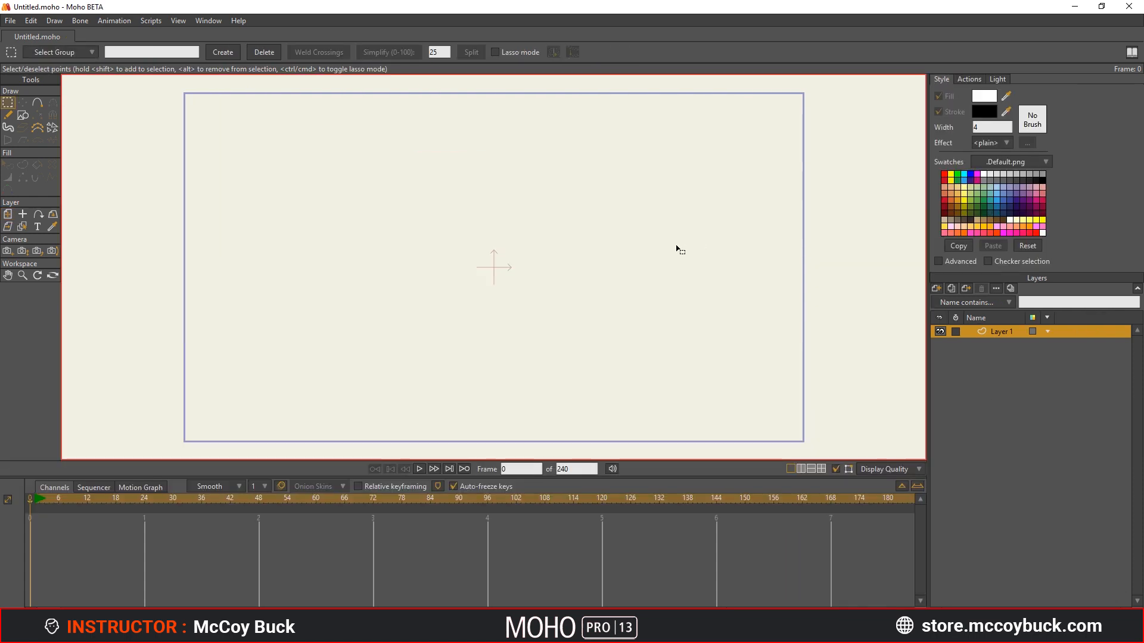
# - Open the Library and browse the Factory Content scenes to the Images folder inside the Orville folder
pyautogui.click(1132, 53)
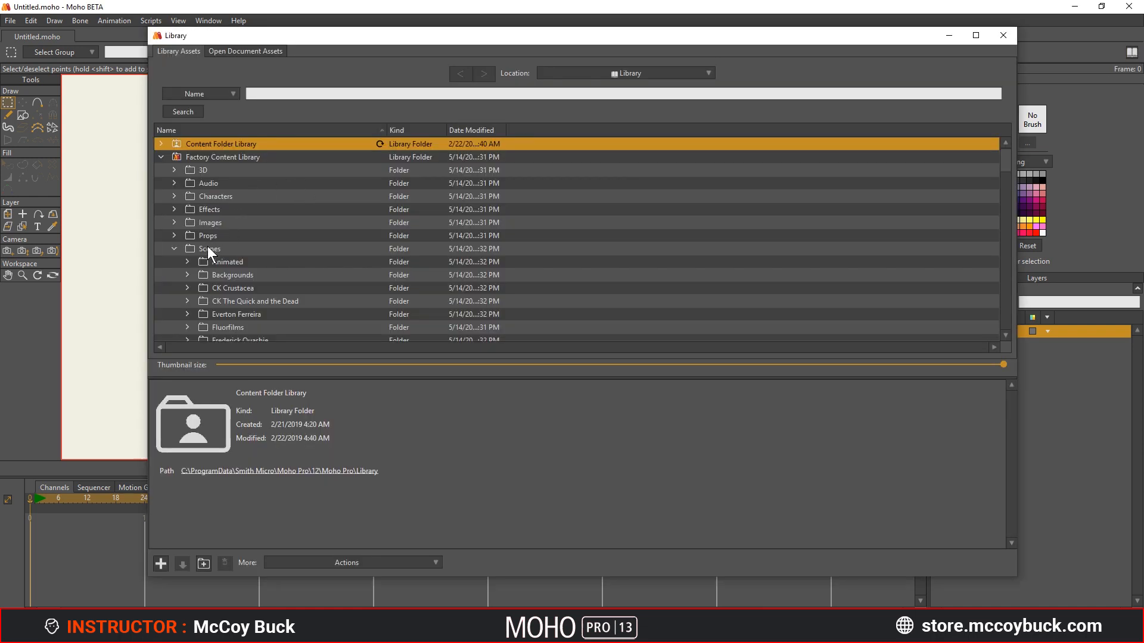
pyautogui.scroll(-2, 235, 256)
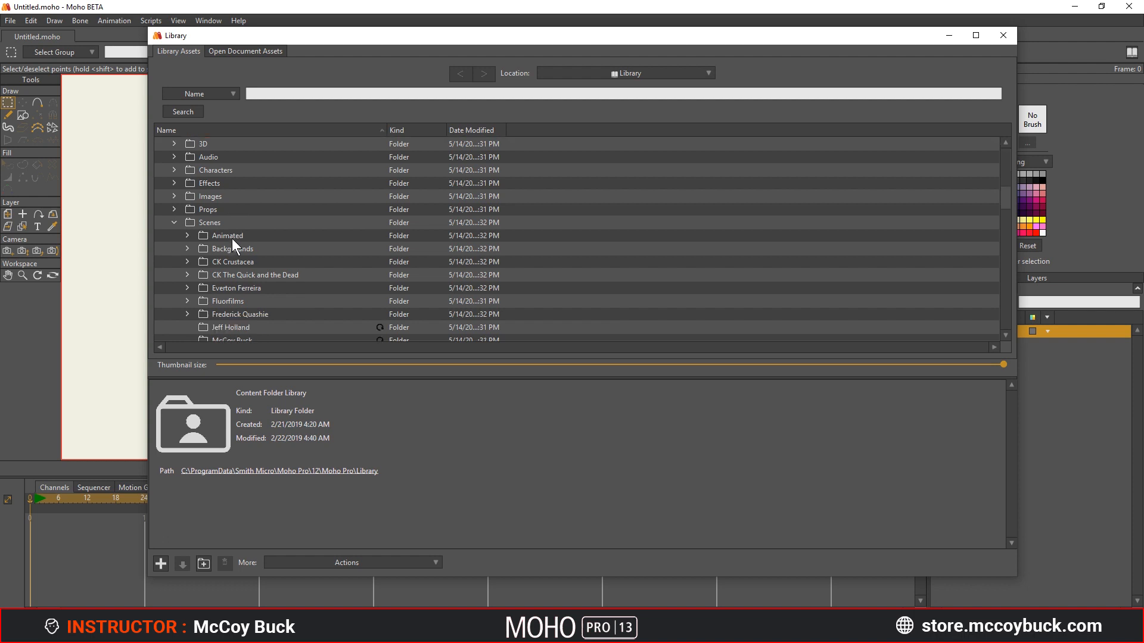
pyautogui.scroll(-2, 238, 232)
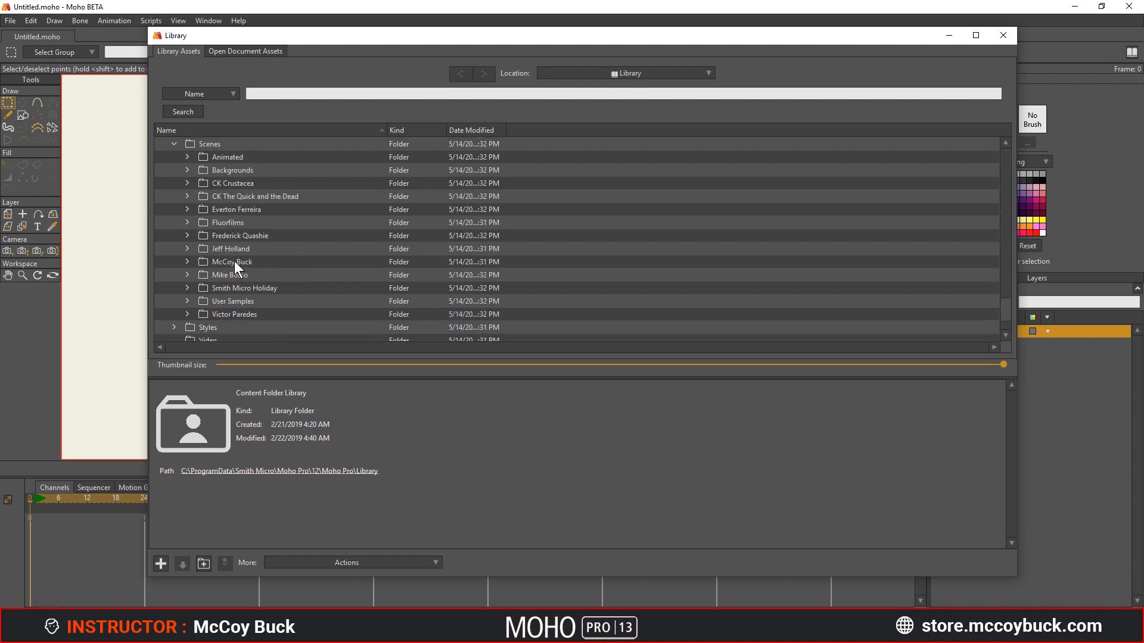
pyautogui.click(188, 262)
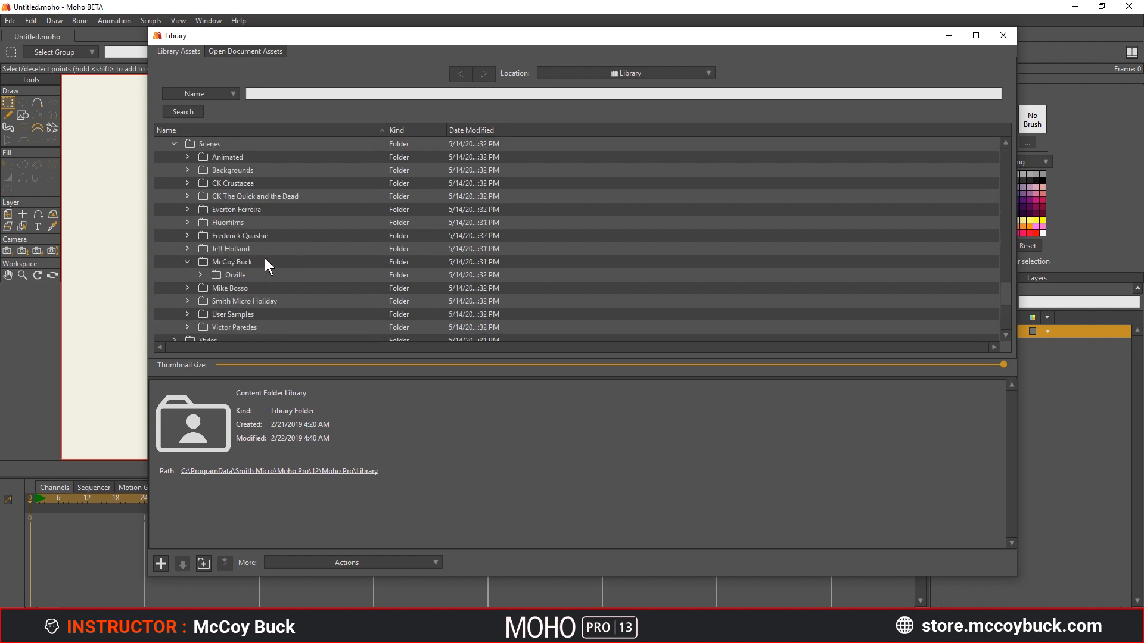
pyautogui.scroll(-1, 264, 259)
pyautogui.click(200, 262)
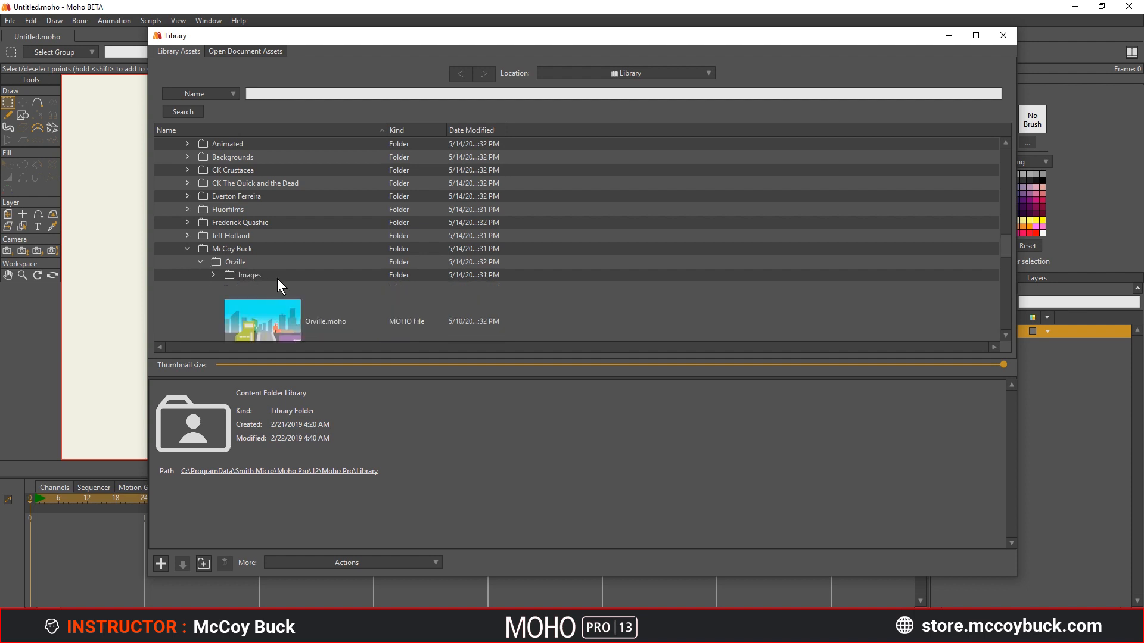
pyautogui.scroll(-2, 274, 268)
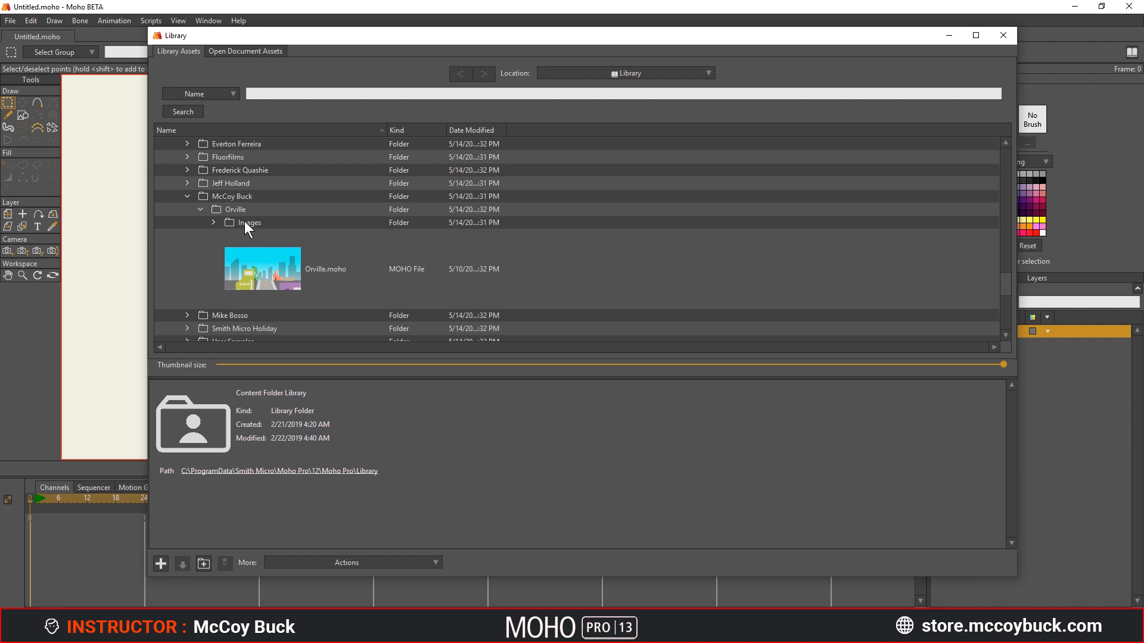
pyautogui.click(213, 222)
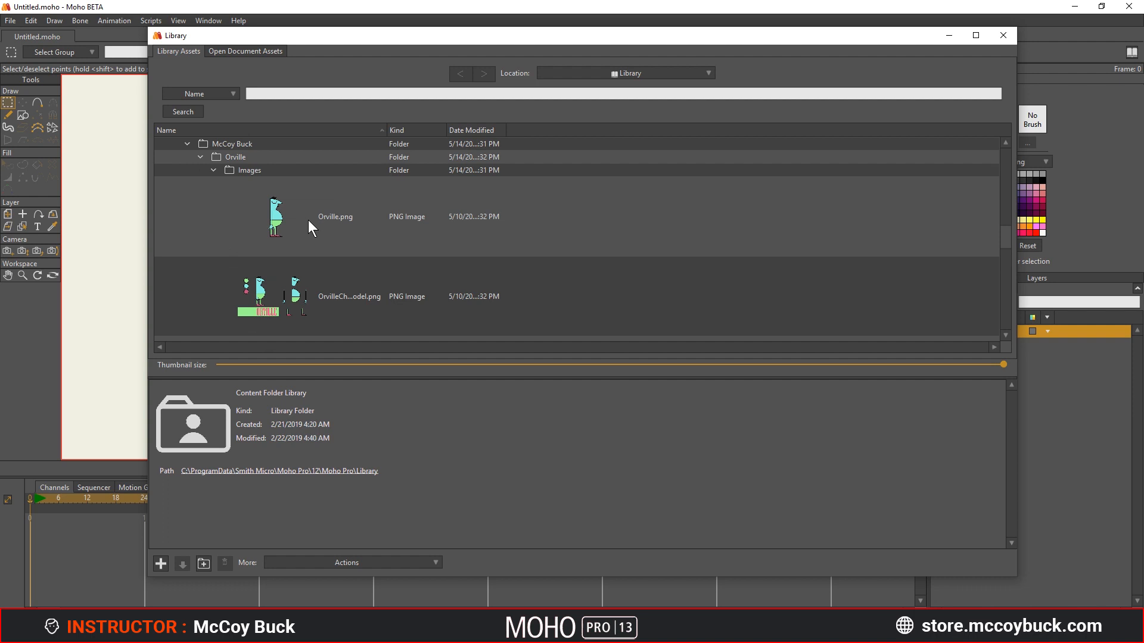
pyautogui.scroll(-1, 292, 244)
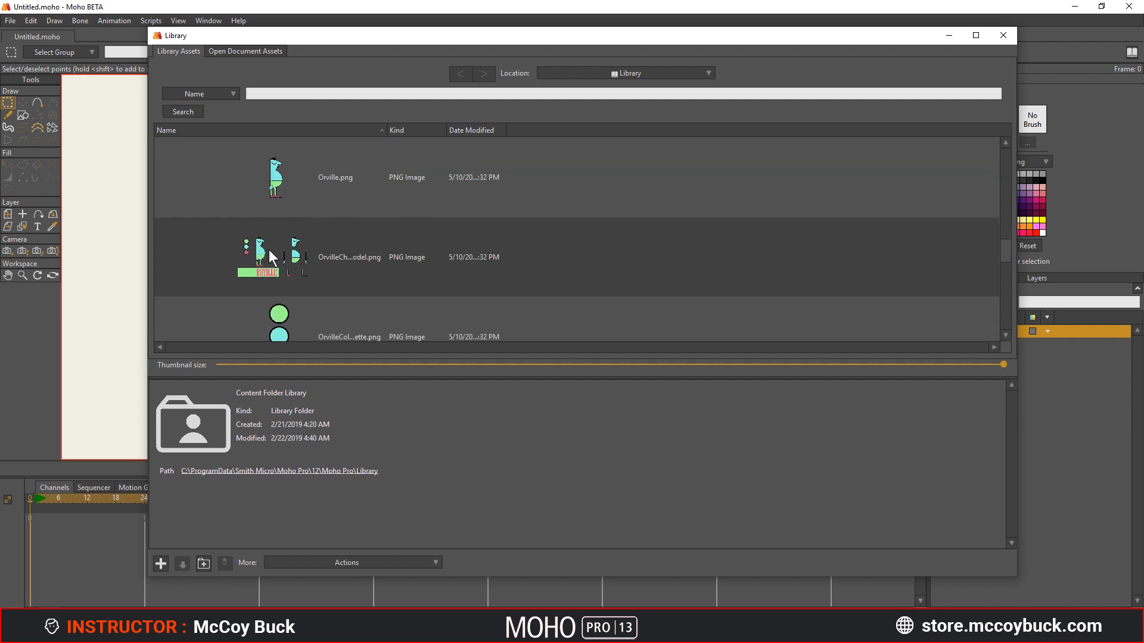
pyautogui.scroll(-1, 270, 249)
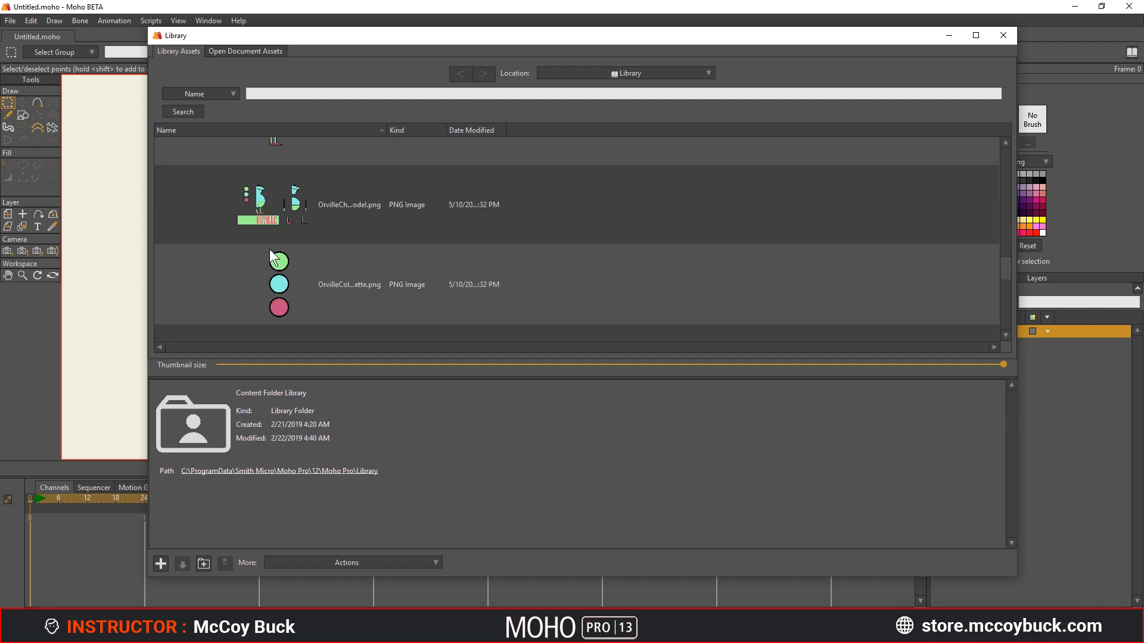
# - Add Orville.png from the Library to the current document
pyautogui.doubleClick(324, 288)
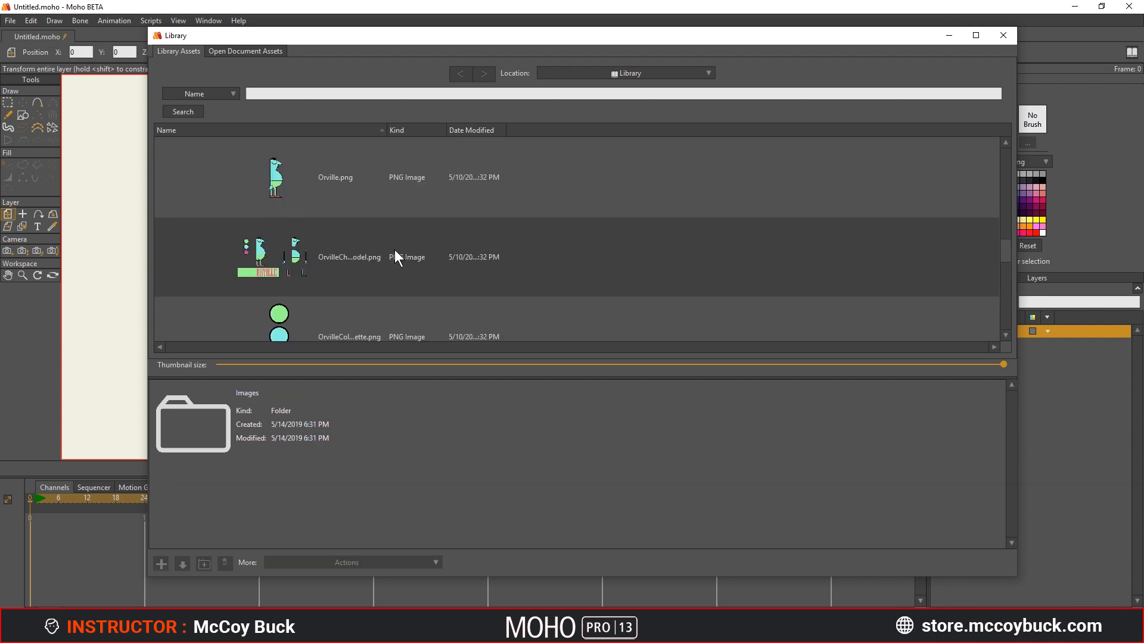
pyautogui.click(327, 190)
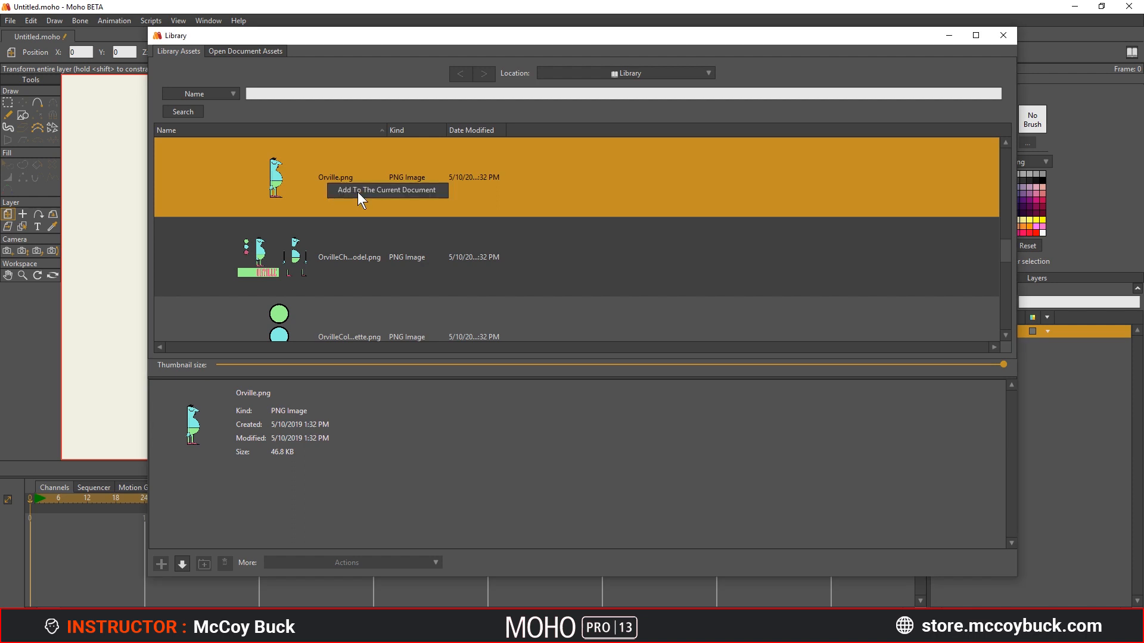
pyautogui.doubleClick(357, 191)
# - Add OrvilleColorPalette.png from the Library to the current document
pyautogui.scroll(-2, 357, 192)
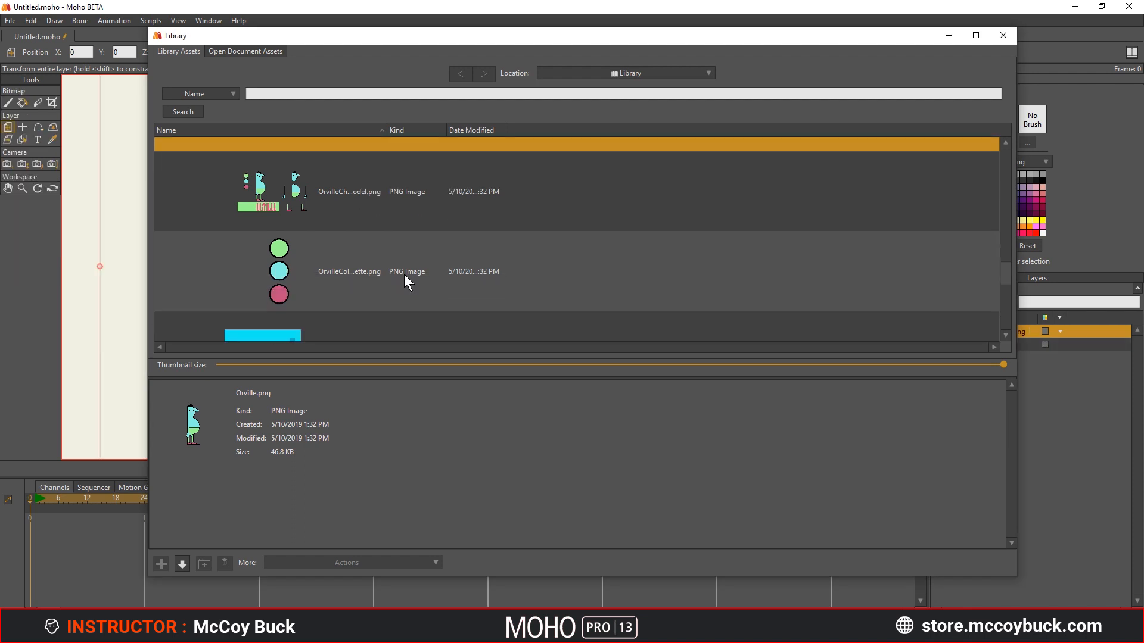
pyautogui.click(335, 269)
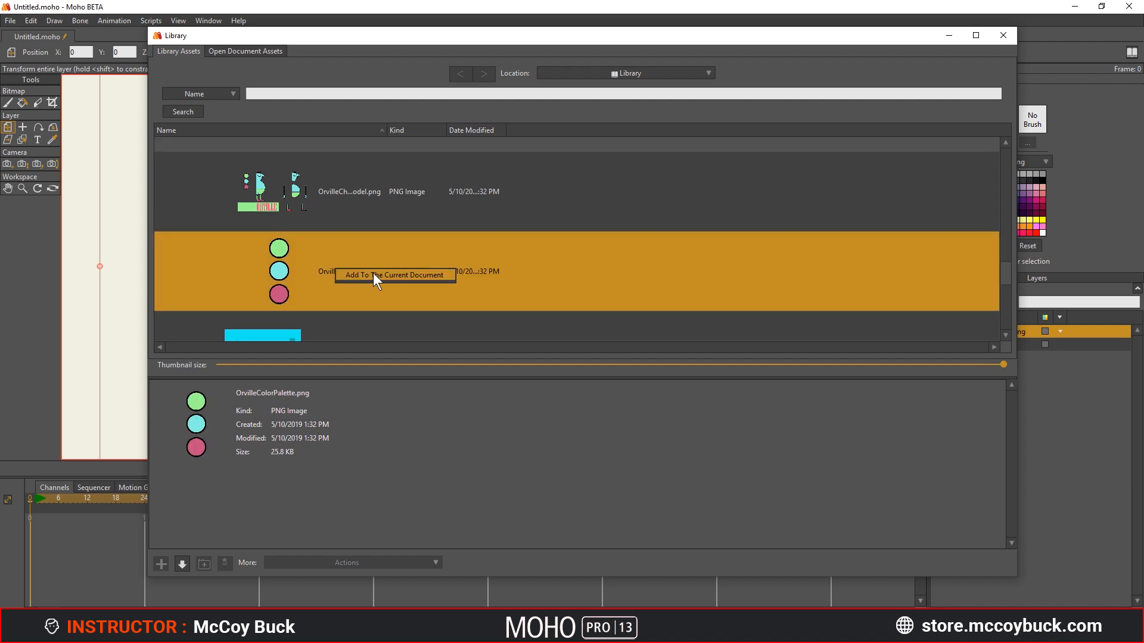
pyautogui.doubleClick(387, 277)
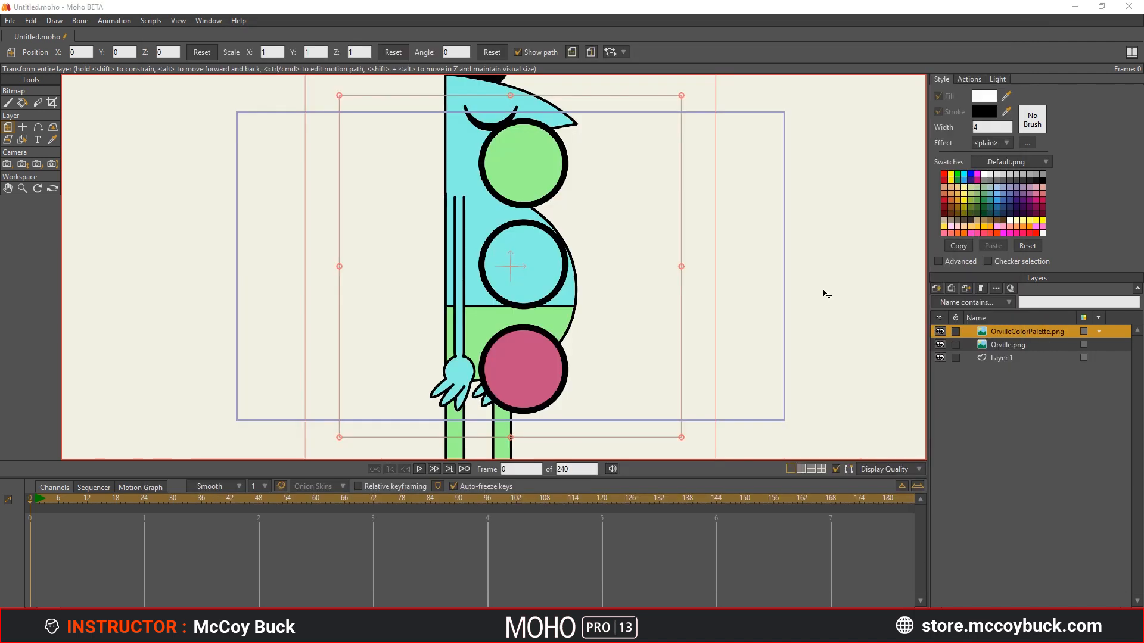
# - Hide the OrvilleColorPalette.png layer and scale the Orville.png layer uniformly to about 0.62 so the character fits inside the frame
pyautogui.click(941, 332)
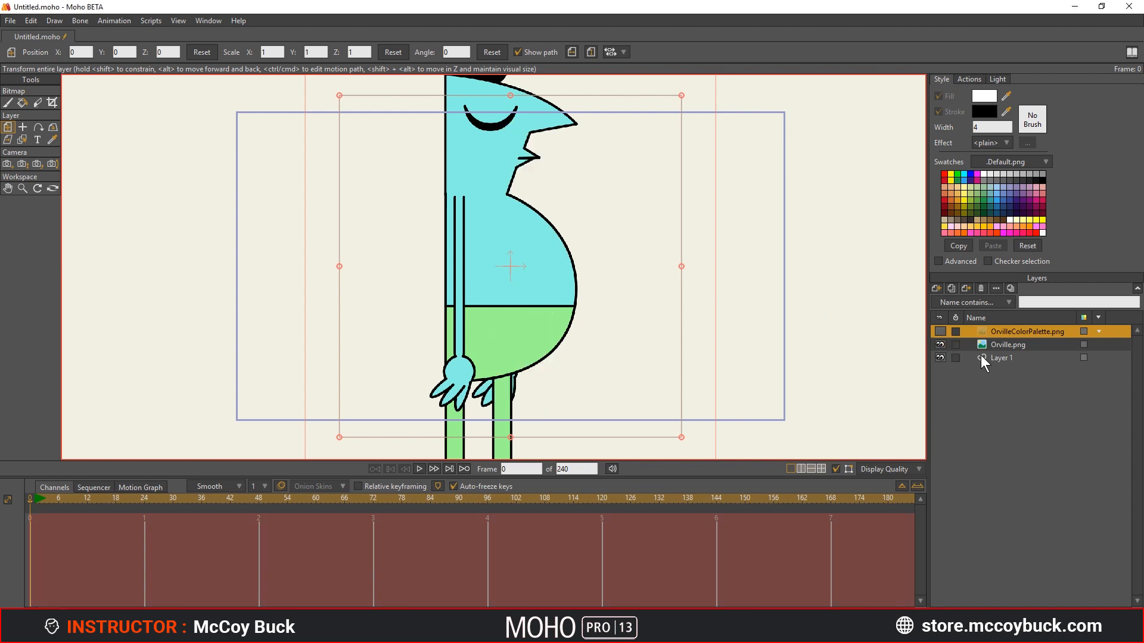
pyautogui.click(1014, 346)
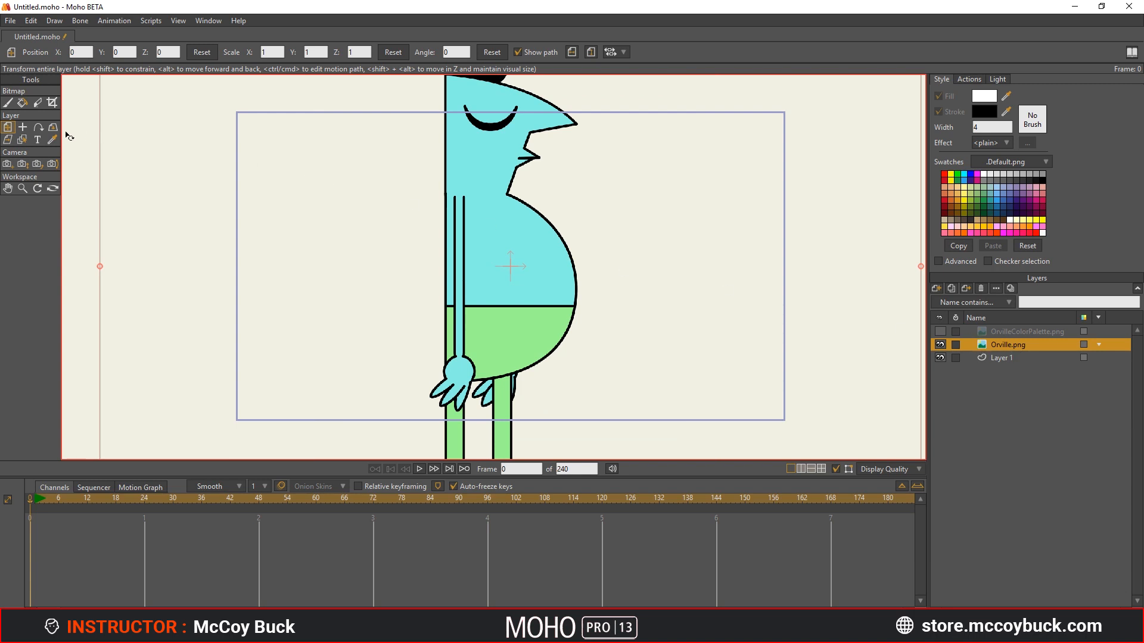
pyautogui.scroll(-3, 561, 282)
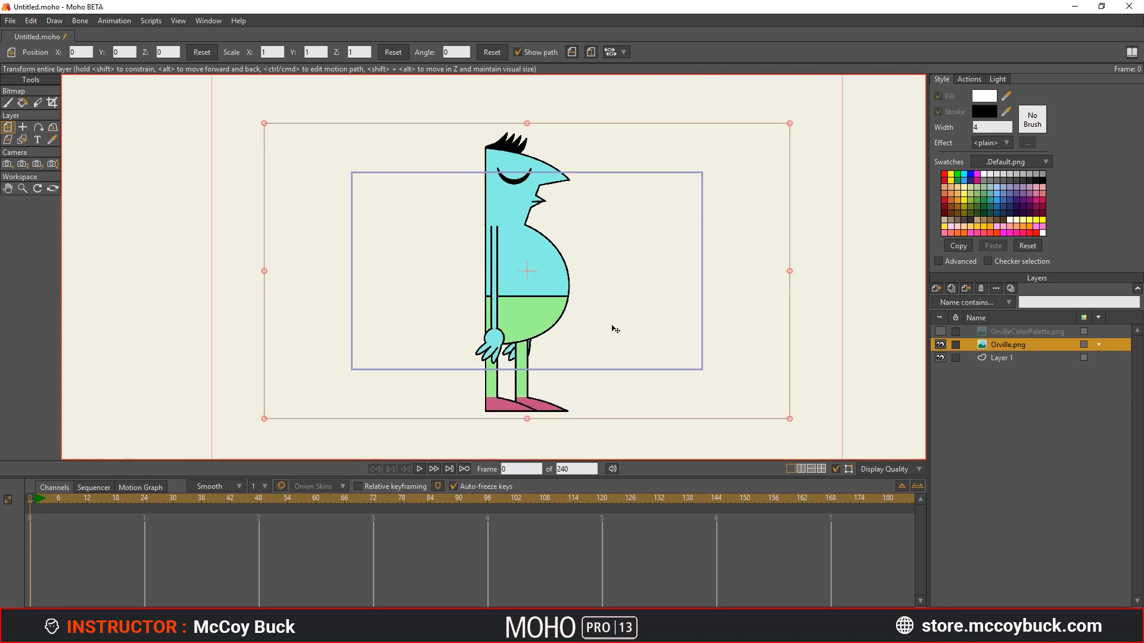
pyautogui.moveTo(790, 422); pyautogui.dragTo(733, 365)
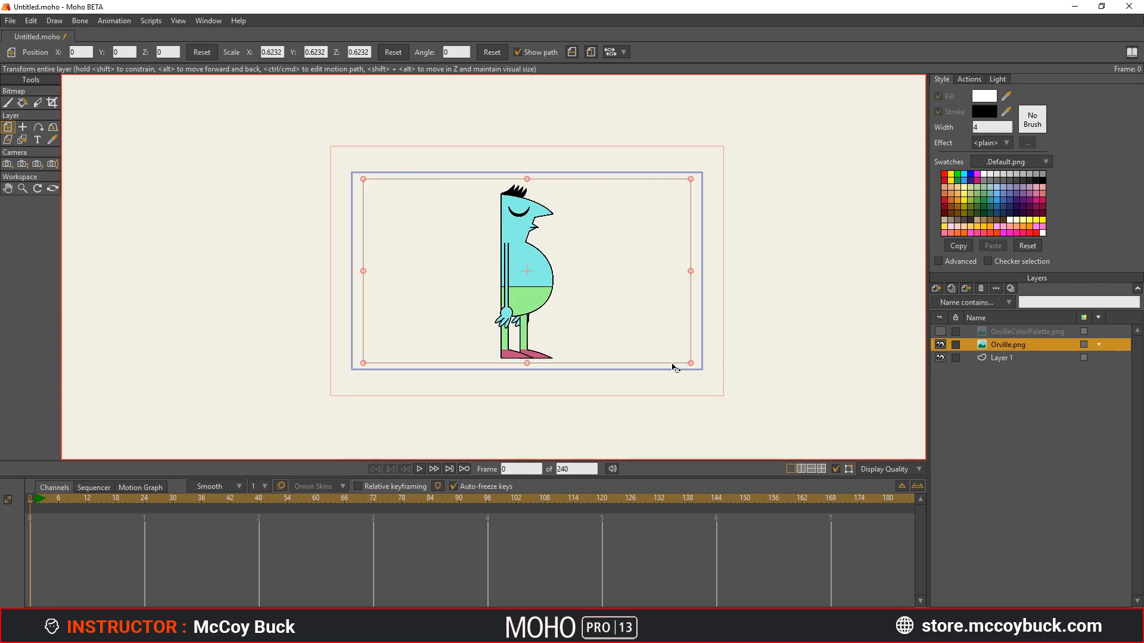
pyautogui.scroll(3, 660, 341)
# - Render a preview of frame 0 and save it as a PNG image
pyautogui.click(10, 21)
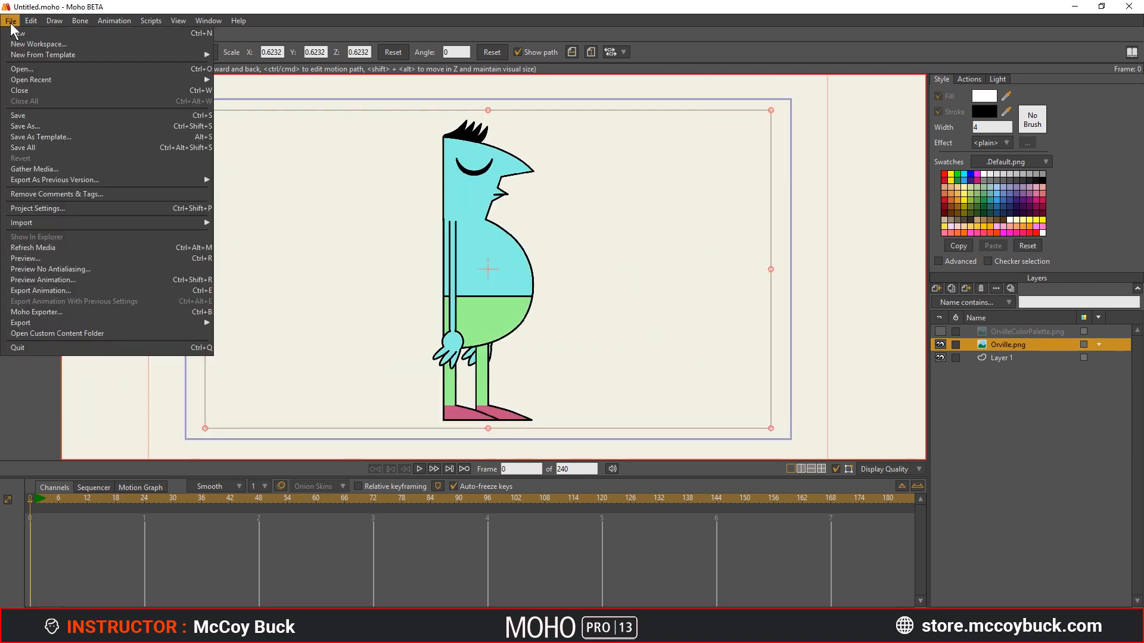
pyautogui.click(64, 260)
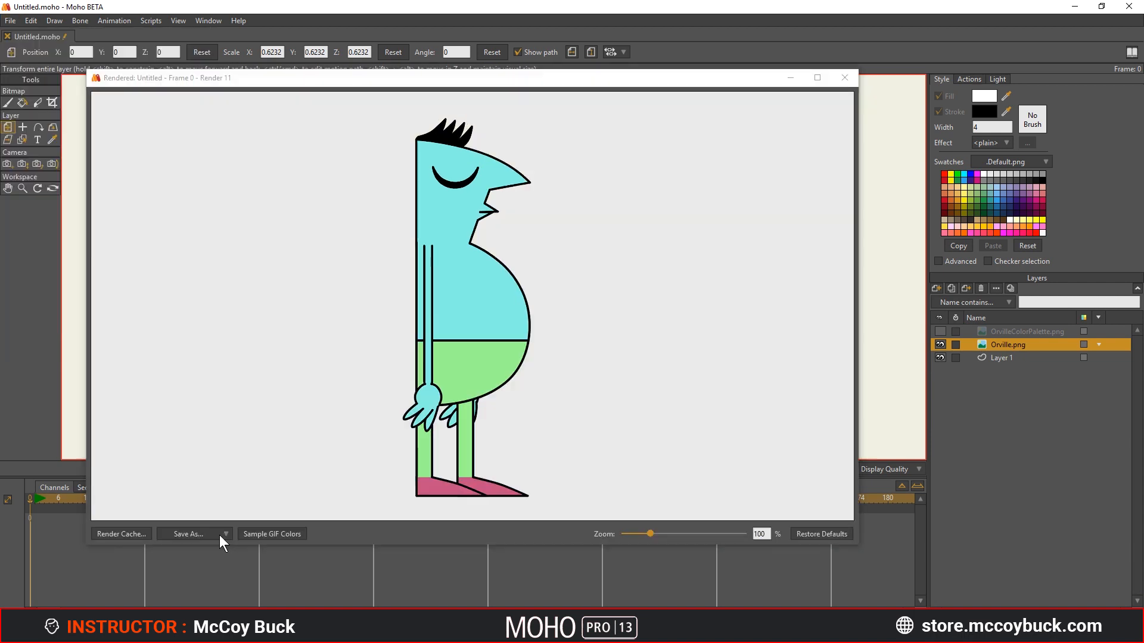
pyautogui.click(219, 535)
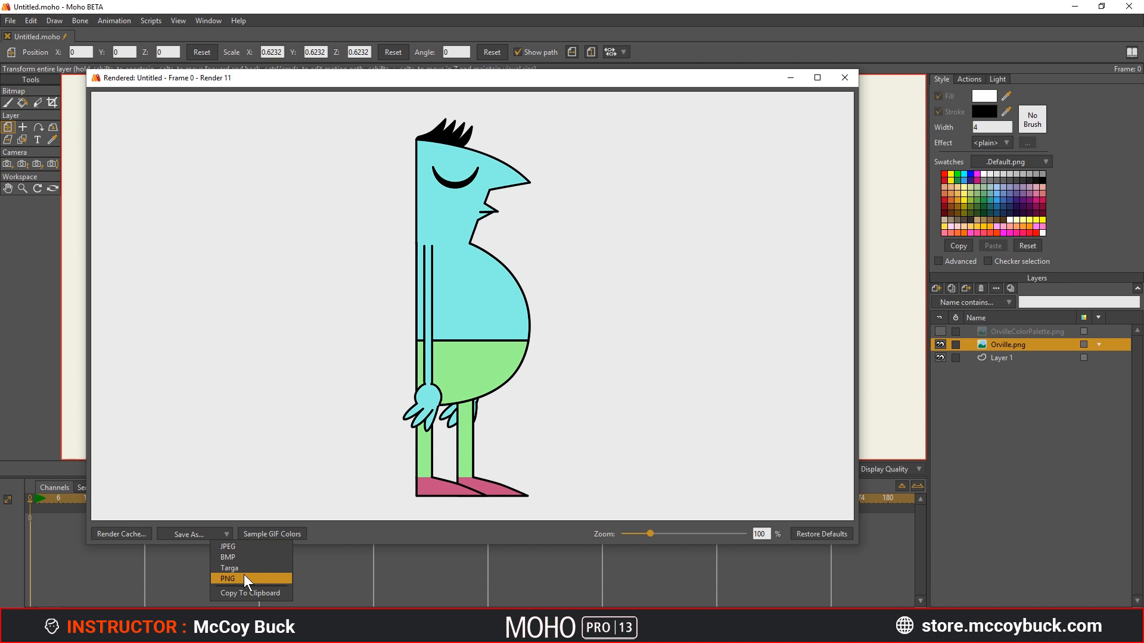
pyautogui.click(245, 579)
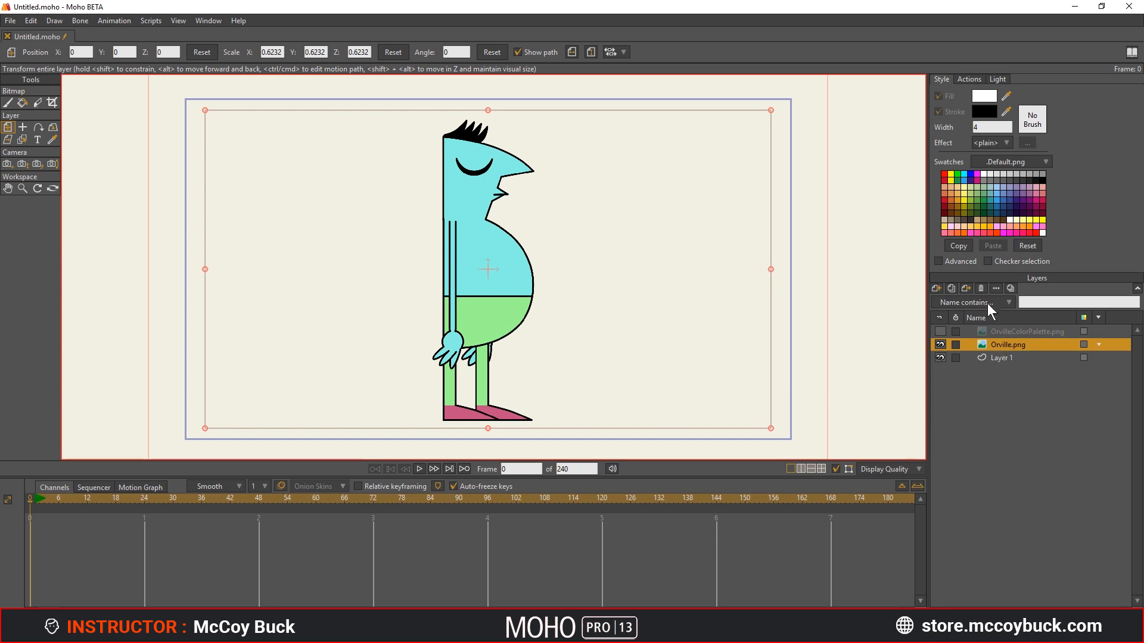
# - Delete the Orville.png layer and load the saved character render as the tracing image
pyautogui.click(980, 287)
pyautogui.click(179, 21)
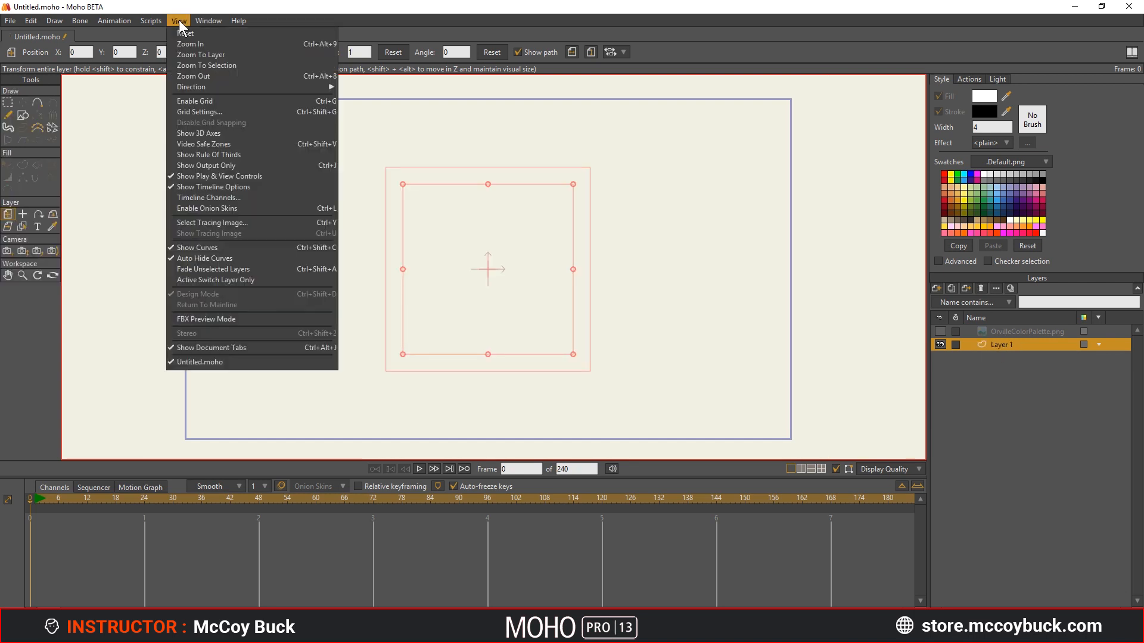
pyautogui.click(220, 223)
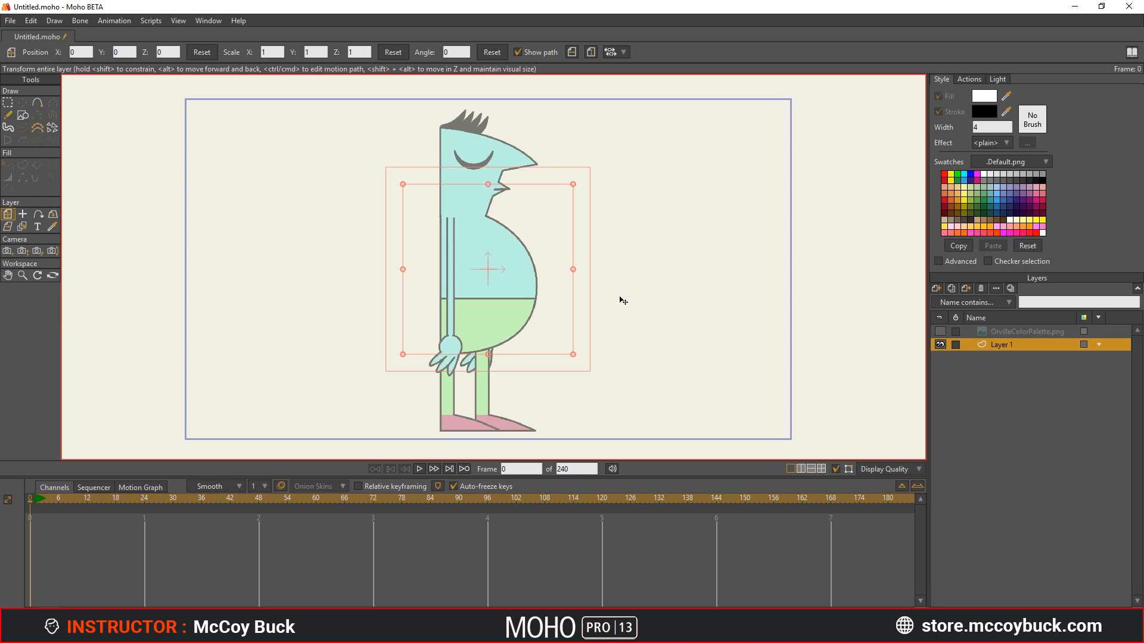
# - Show the OrvilleColorPalette.png layer again and turn off the tracing image
pyautogui.click(940, 331)
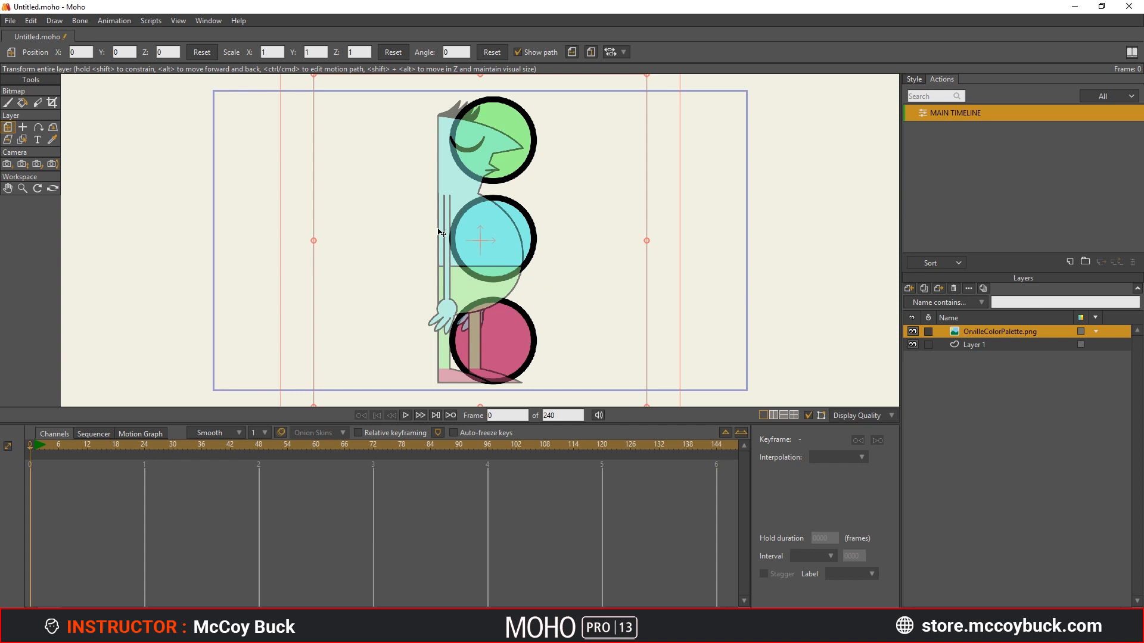
pyautogui.click(181, 23)
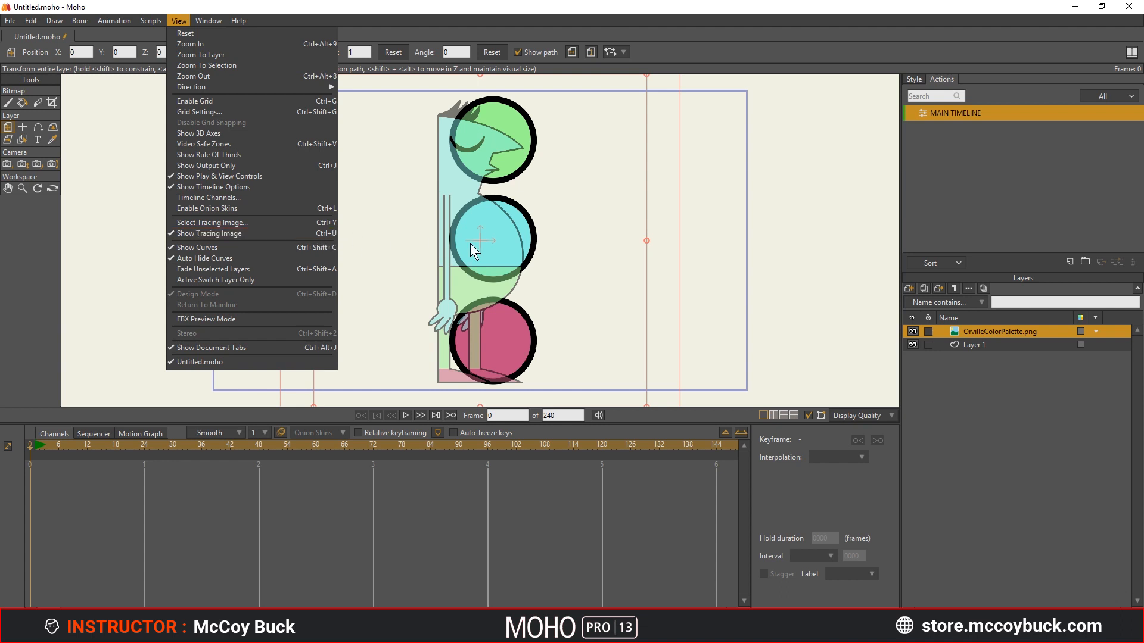
pyautogui.click(778, 270)
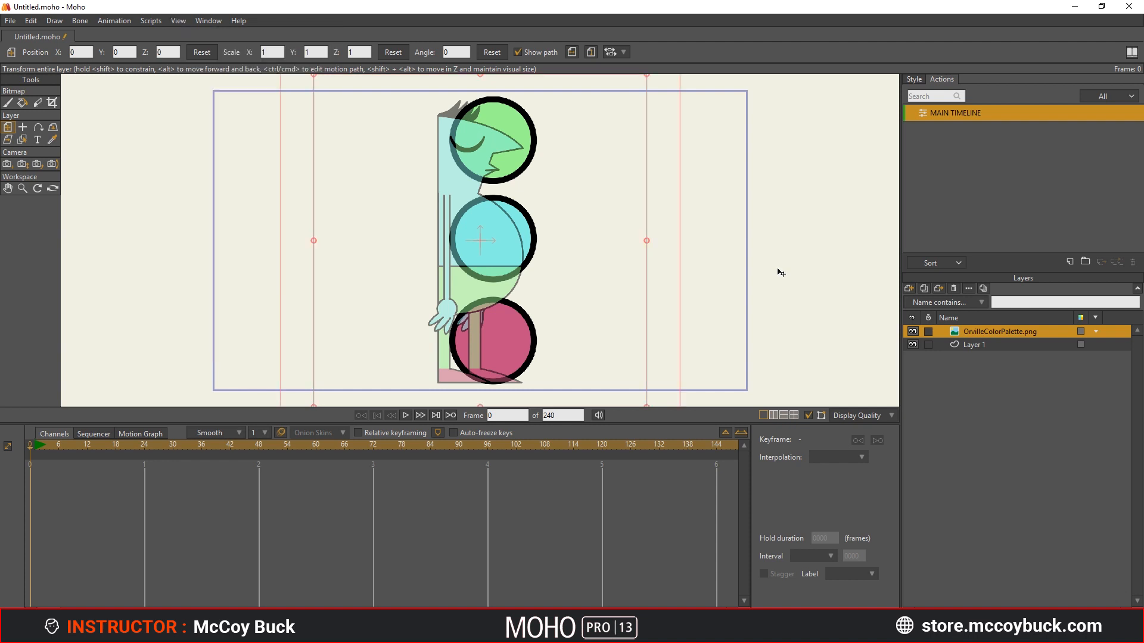
pyautogui.hotkey('ctrl', 'u')
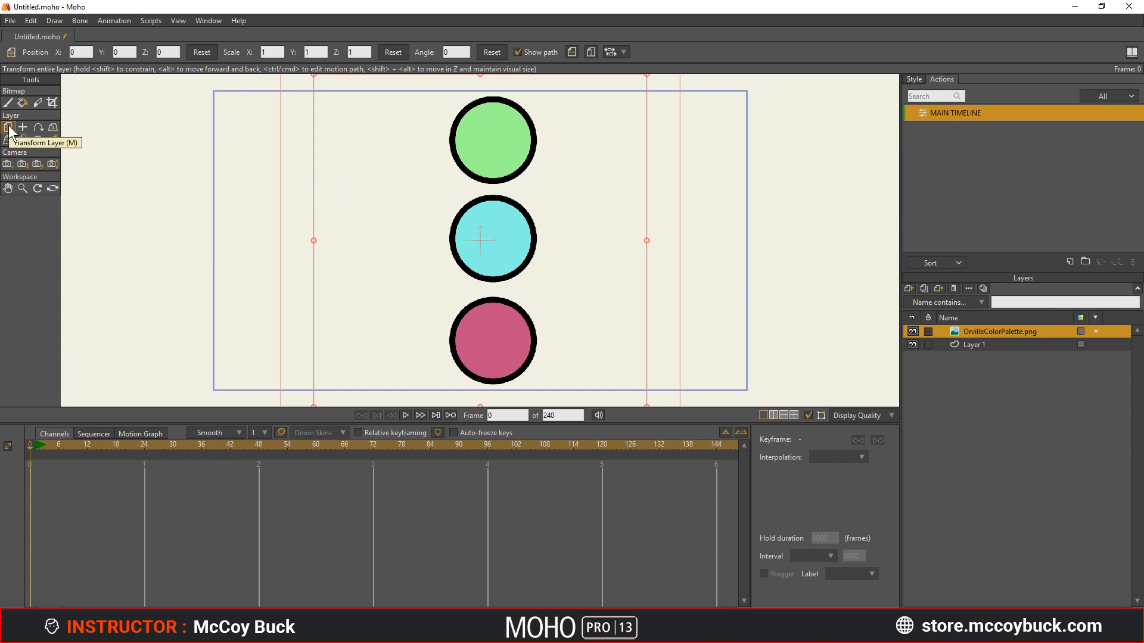
# - Scale the color palette layer uniformly to about 0.35 and place it in the frame's upper-left corner at about X -1.57, Y 0.55
pyautogui.press('m')
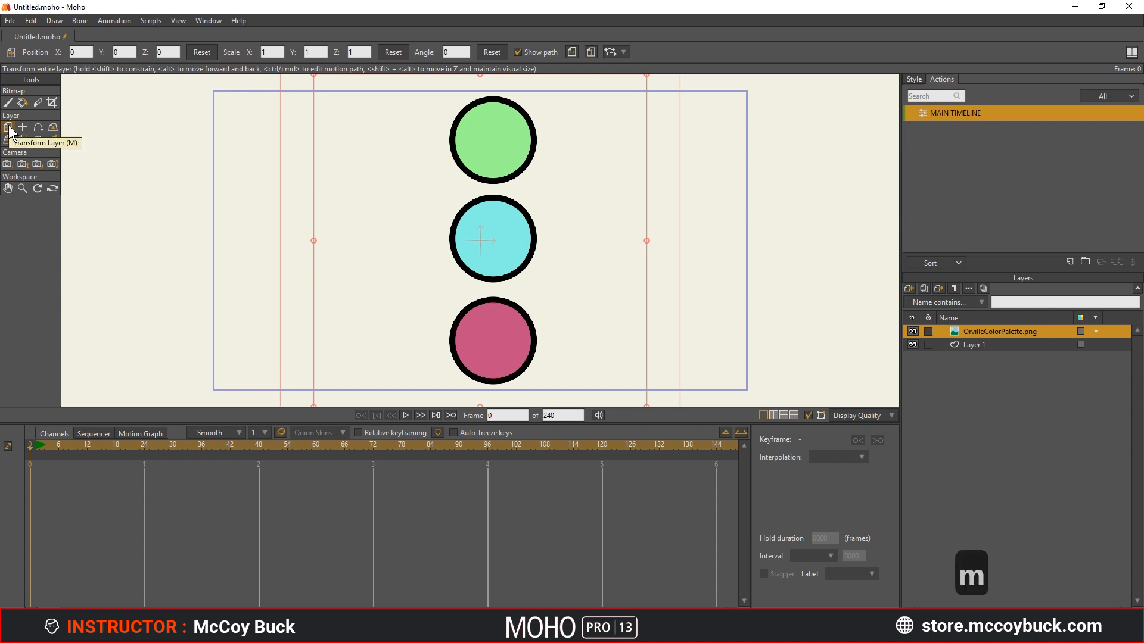
pyautogui.hotkey('ctrl', 'z')
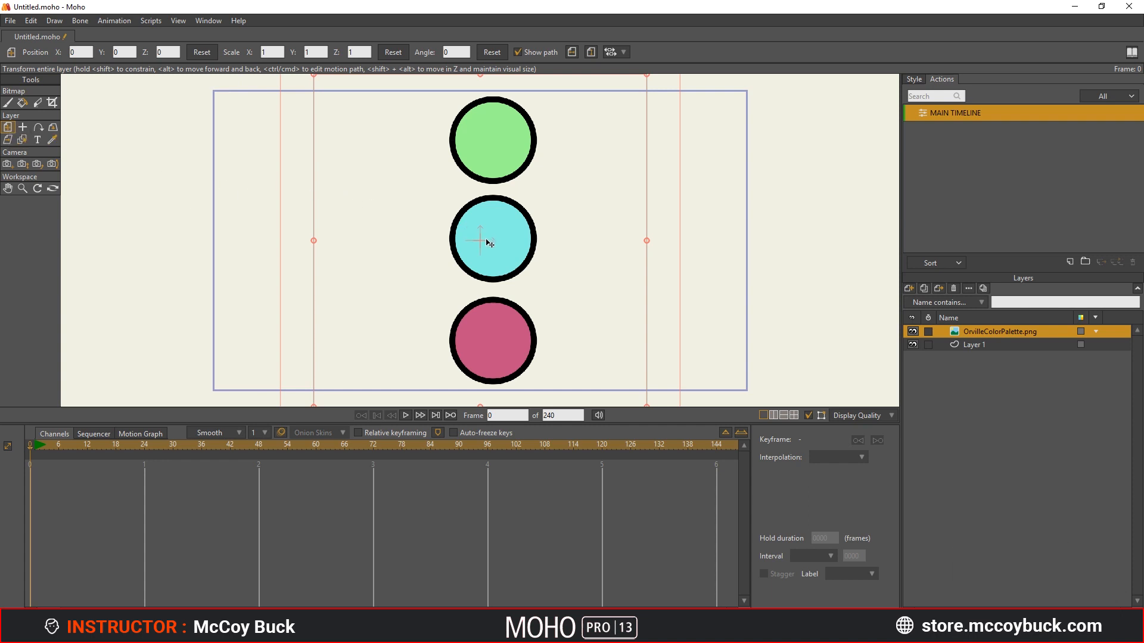
pyautogui.moveTo(498, 242); pyautogui.dragTo(274, 230)
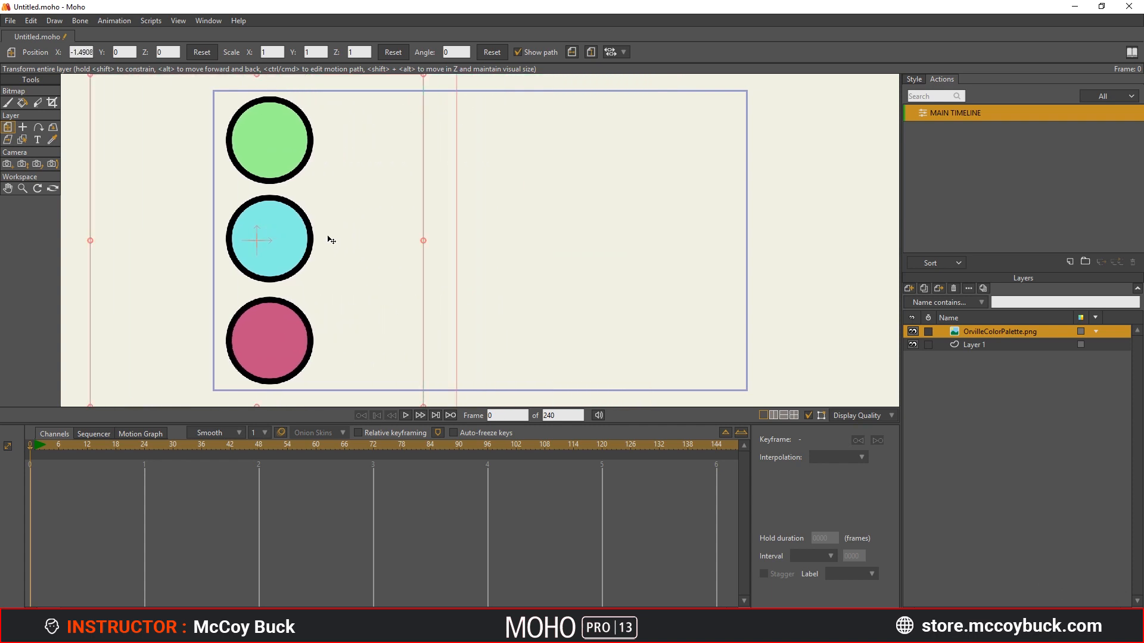
pyautogui.scroll(-1, 340, 235)
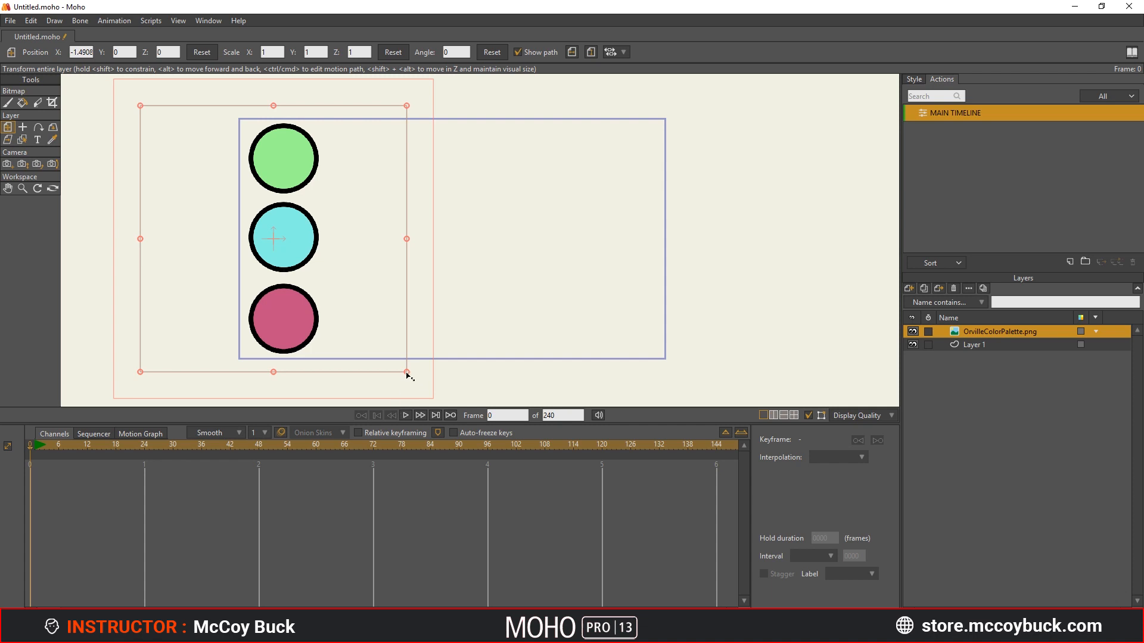
pyautogui.moveTo(406, 373); pyautogui.dragTo(286, 191)
pyautogui.scroll(1, 475, 313)
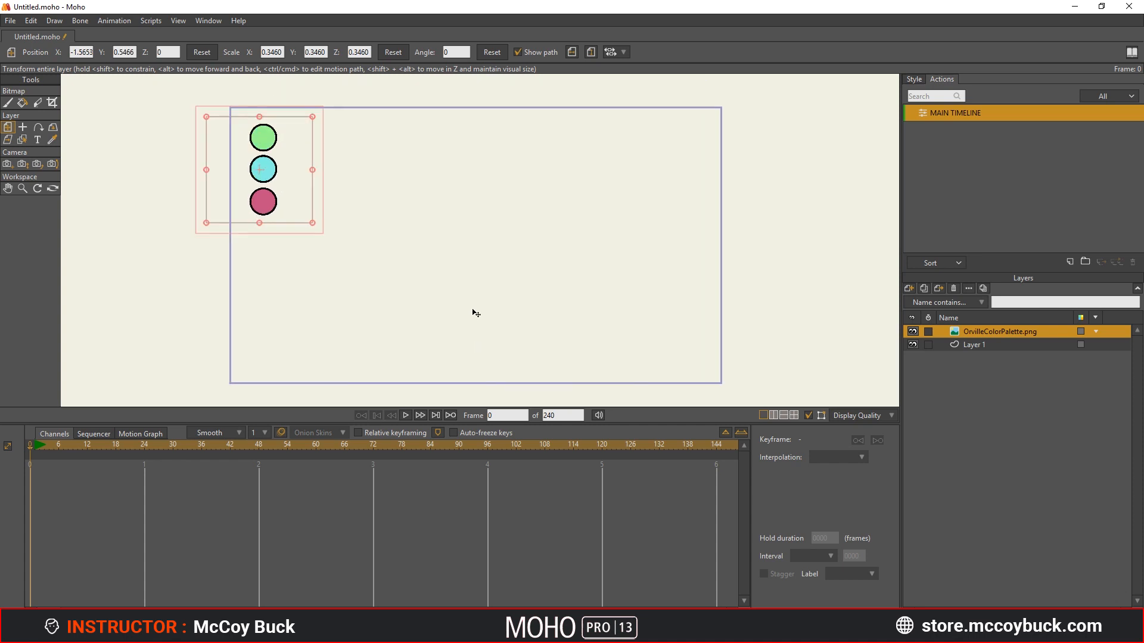
pyautogui.scroll(-2, 476, 313)
pyautogui.scroll(3, 476, 313)
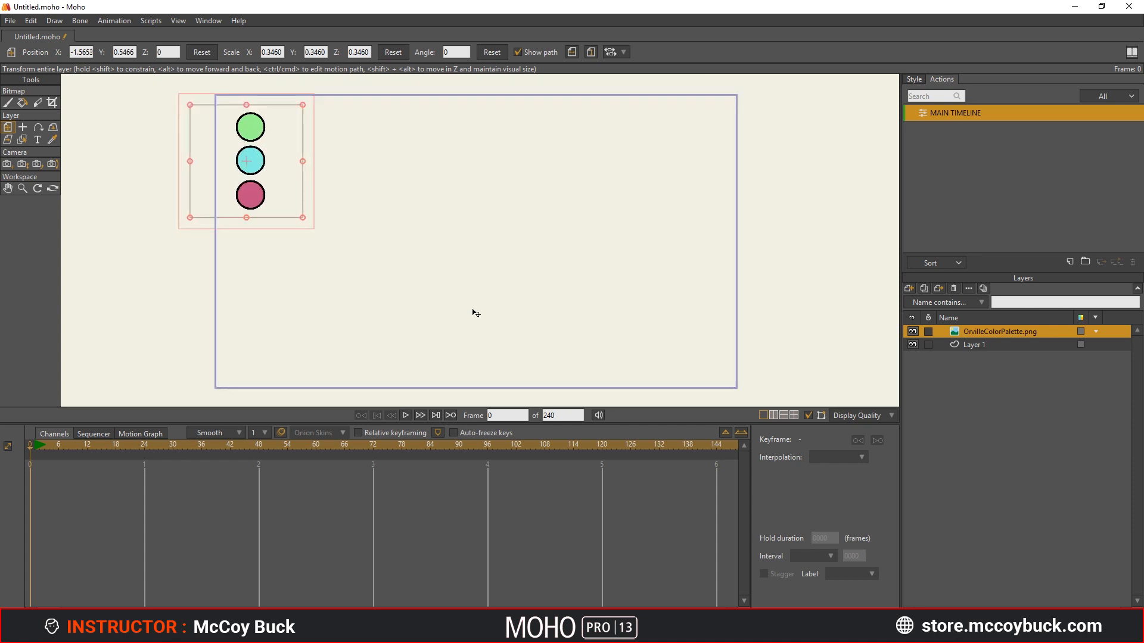
pyautogui.scroll(-1, 480, 253)
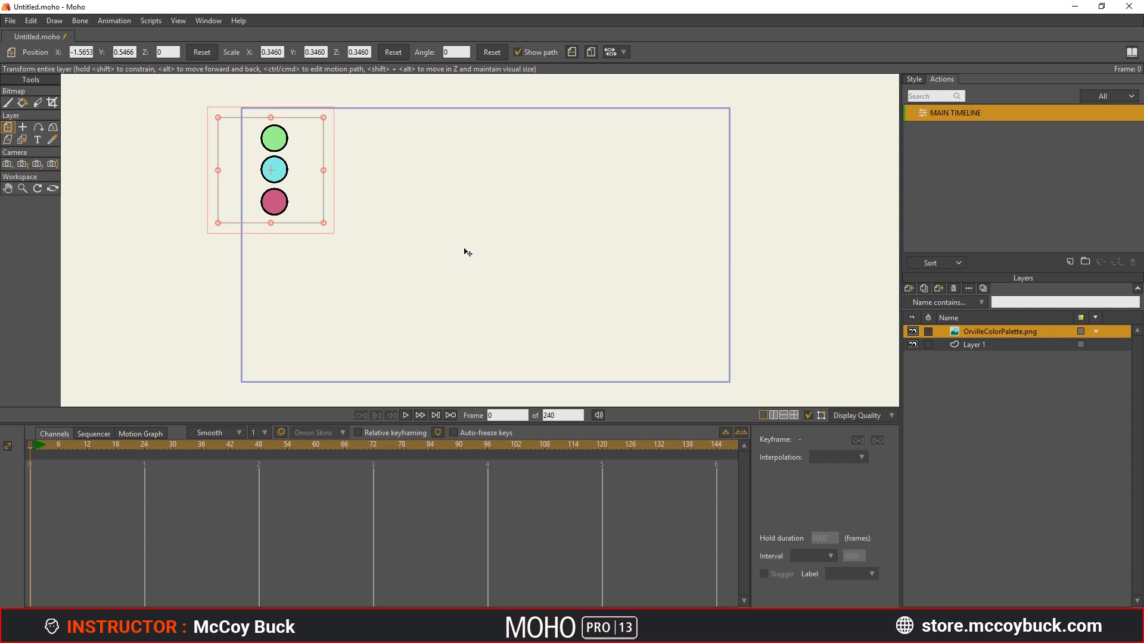
pyautogui.scroll(3, 493, 250)
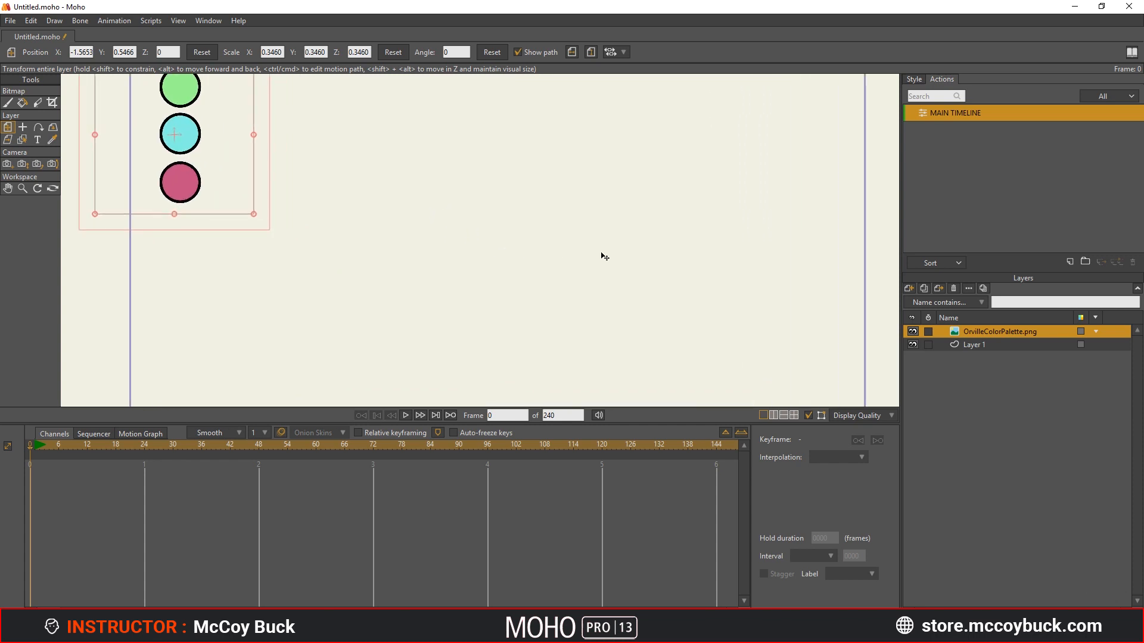
pyautogui.scroll(-4, 480, 250)
pyautogui.scroll(3, 429, 256)
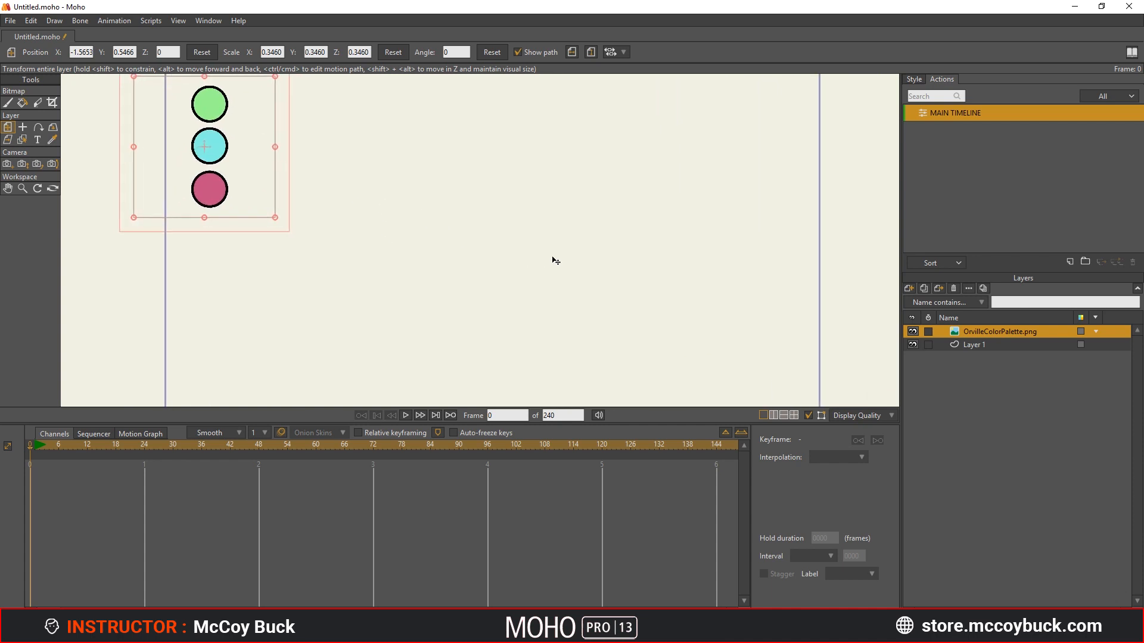
pyautogui.scroll(-2, 554, 258)
pyautogui.scroll(2, 460, 258)
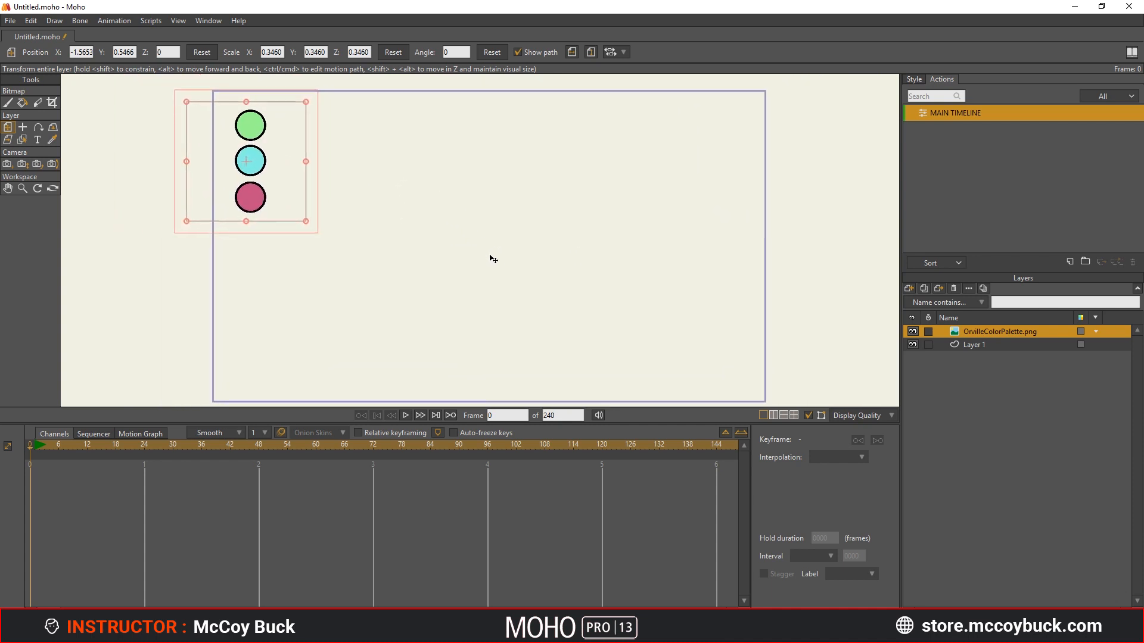
pyautogui.scroll(-3, 490, 258)
pyautogui.scroll(-2, 493, 260)
pyautogui.scroll(4, 493, 261)
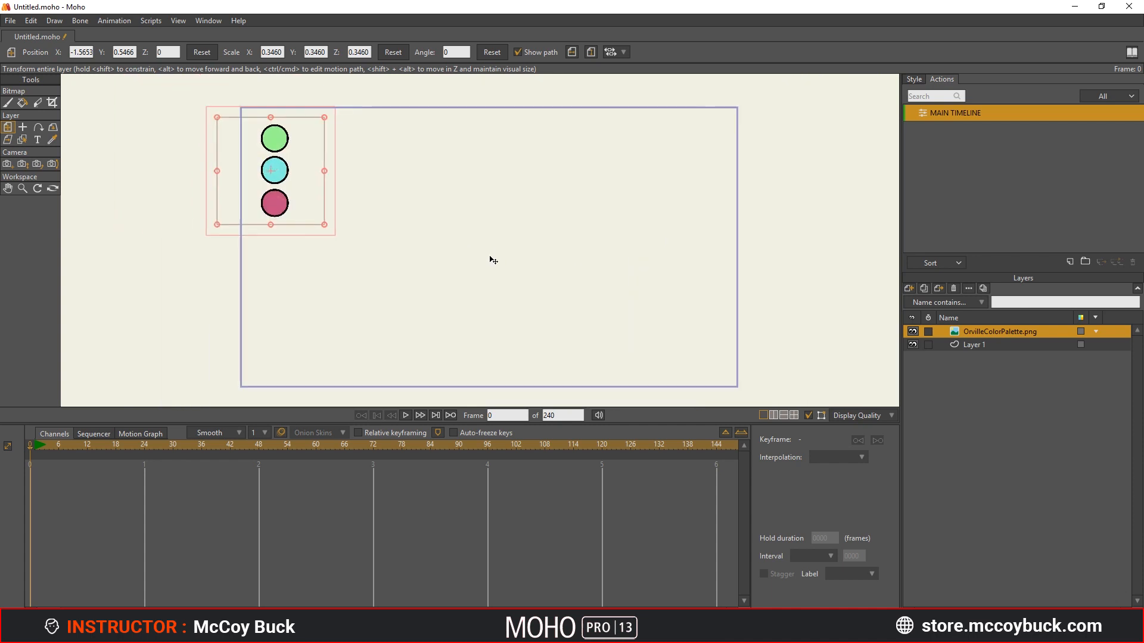
pyautogui.scroll(-1, 493, 261)
pyautogui.scroll(-2, 493, 260)
pyautogui.scroll(2, 491, 258)
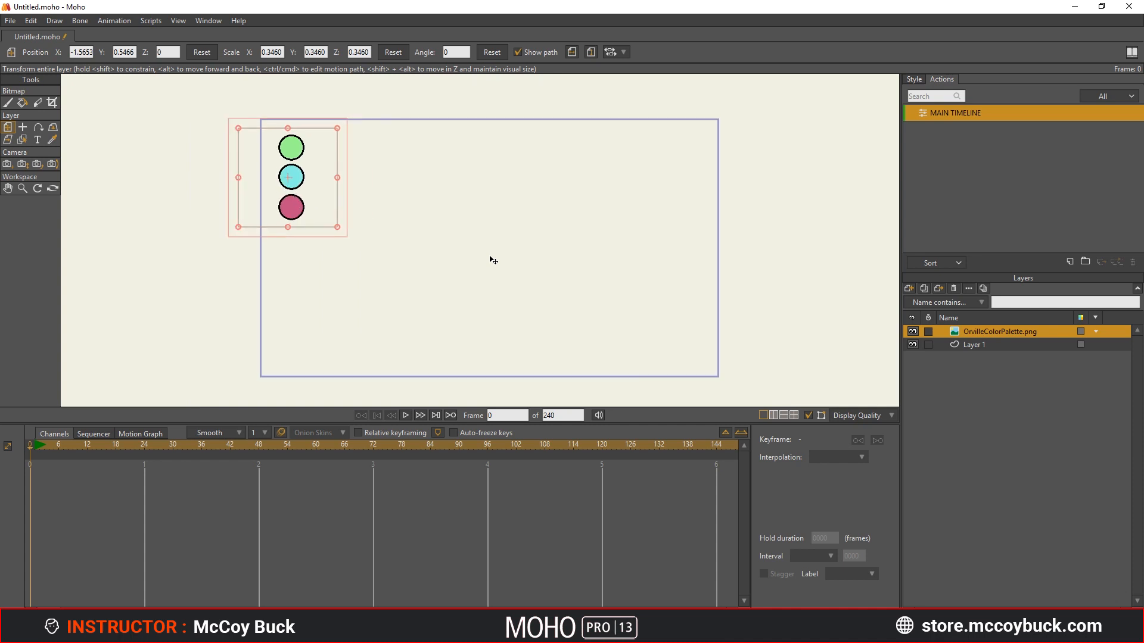
pyautogui.scroll(-1, 467, 237)
# - Pan and zoom the workspace with the Pan and Zoom tools until the whole project frame fills the view
pyautogui.click(7, 190)
pyautogui.moveTo(460, 274); pyautogui.dragTo(478, 260)
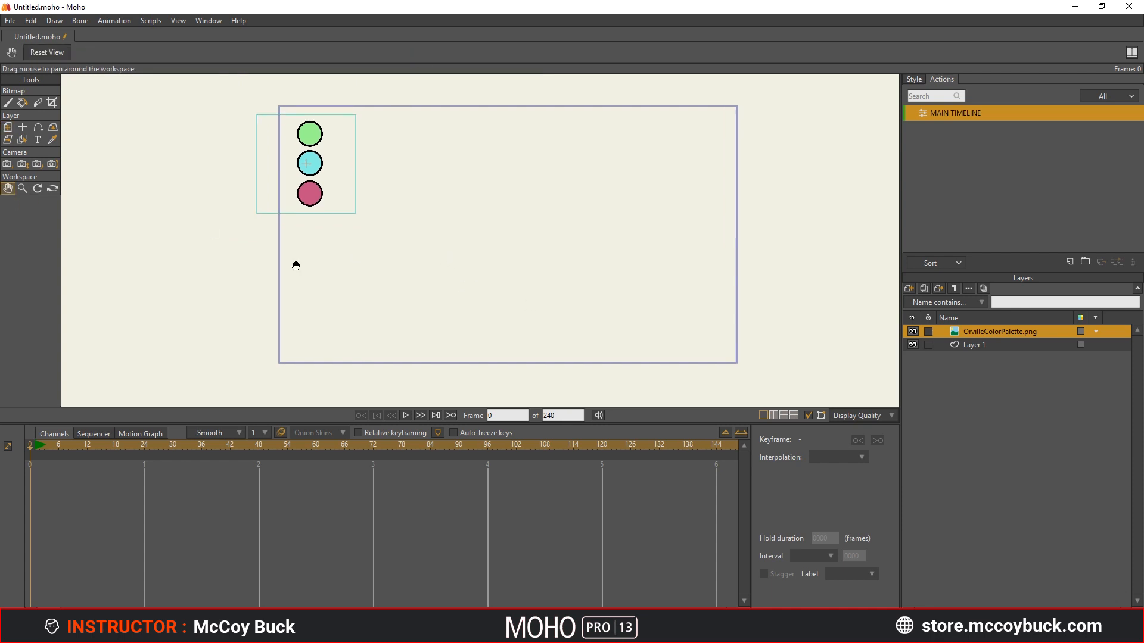
pyautogui.moveTo(485, 188); pyautogui.dragTo(431, 186)
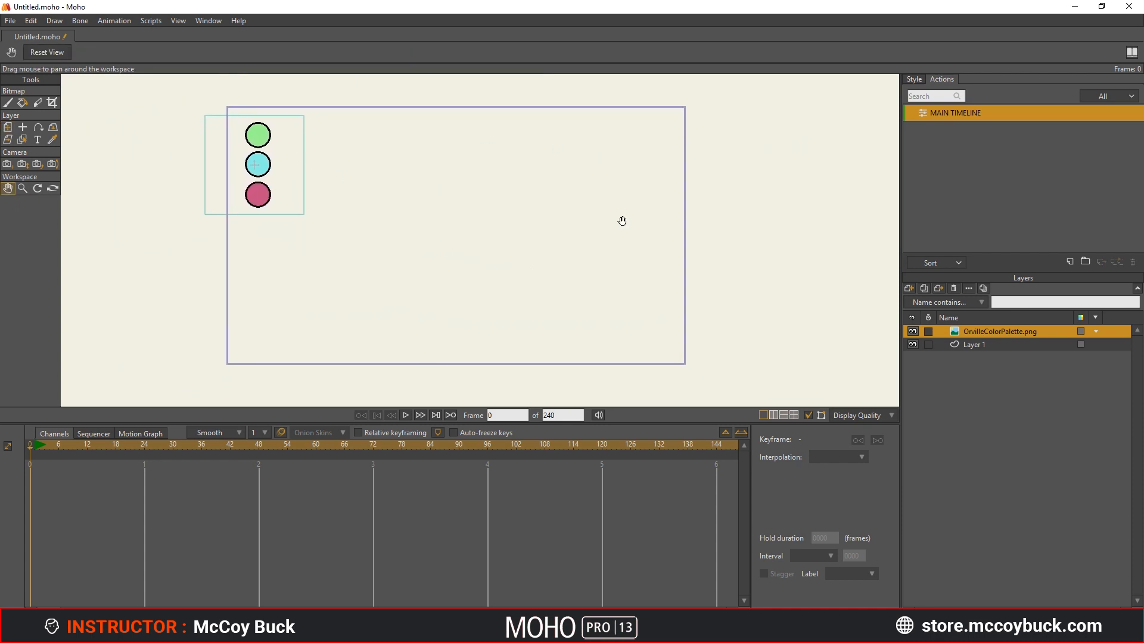
pyautogui.moveTo(276, 311); pyautogui.dragTo(284, 318)
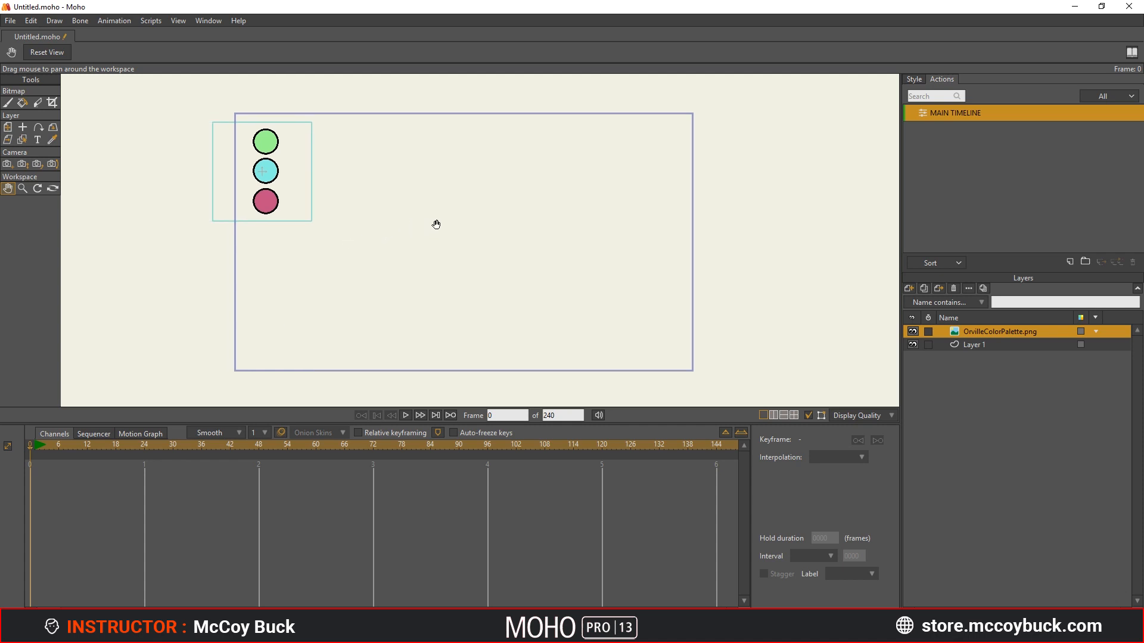
pyautogui.moveTo(428, 210)
pyautogui.mouseDown()
pyautogui.moveTo(467, 204)
pyautogui.moveTo(488, 217)
pyautogui.moveTo(386, 202)
pyautogui.moveTo(413, 211)
pyautogui.mouseUp()
pyautogui.click(22, 189)
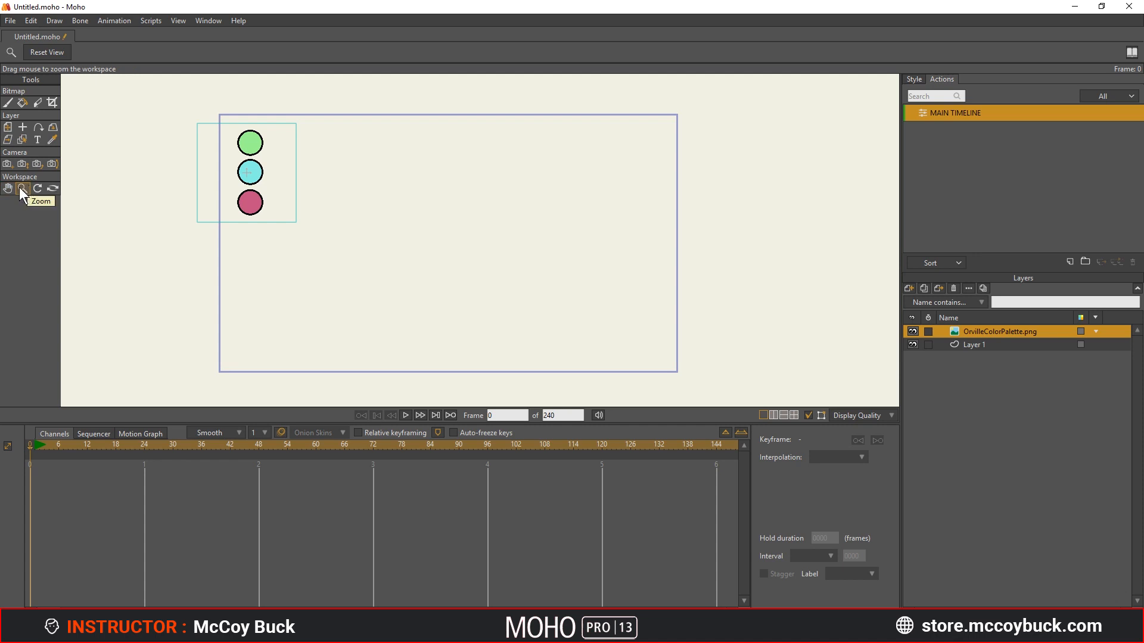
pyautogui.moveTo(442, 285); pyautogui.dragTo(491, 382)
pyautogui.press('6')
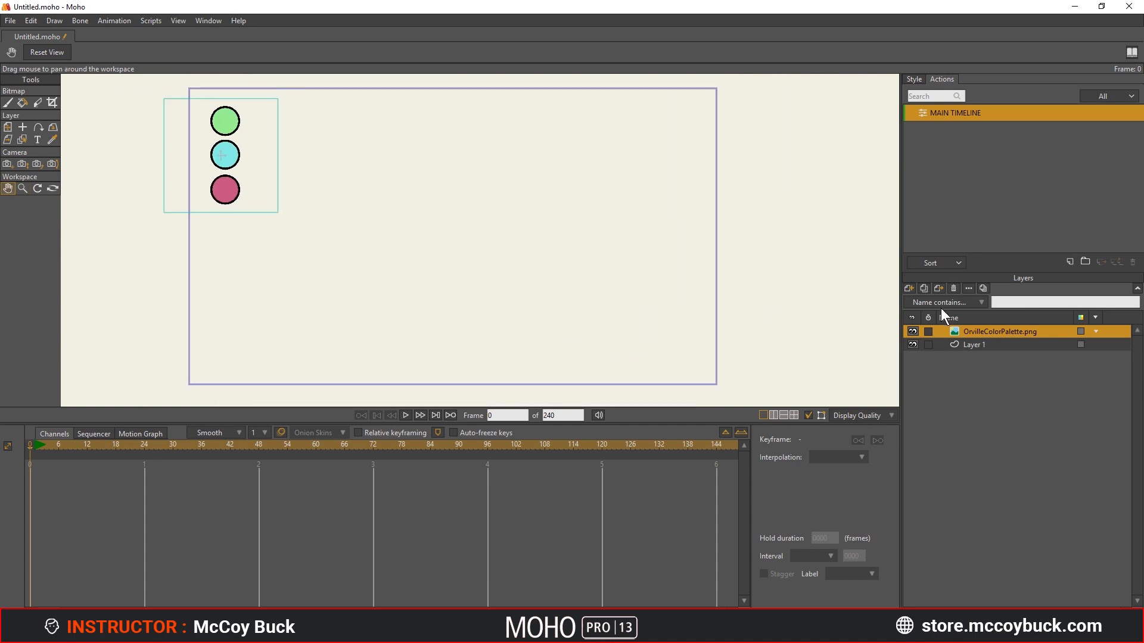
# - Compare the tools offered for the vector layer Layer 1 and the OrvilleColorPalette.png image layer, and review the available new layer types
pyautogui.click(968, 345)
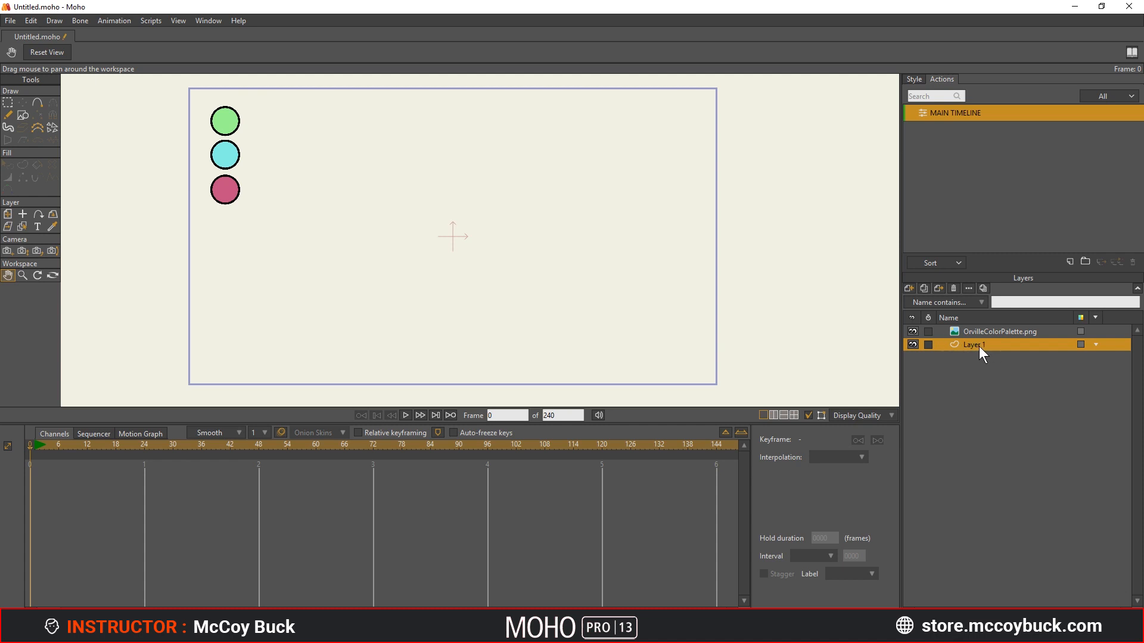
pyautogui.click(993, 332)
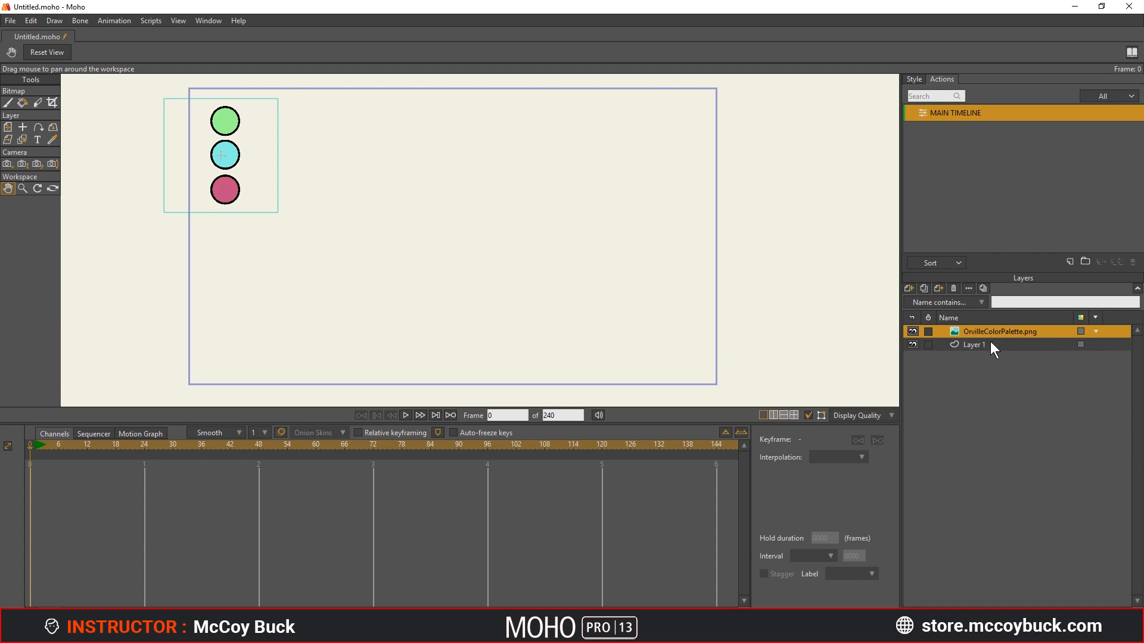
pyautogui.click(972, 346)
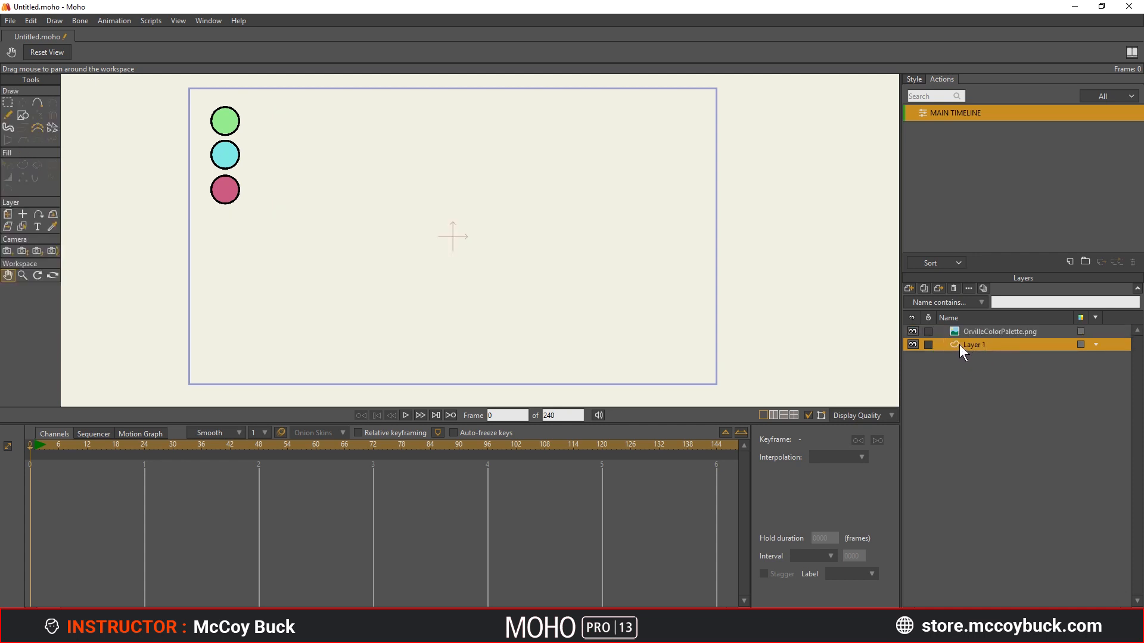
pyautogui.click(908, 288)
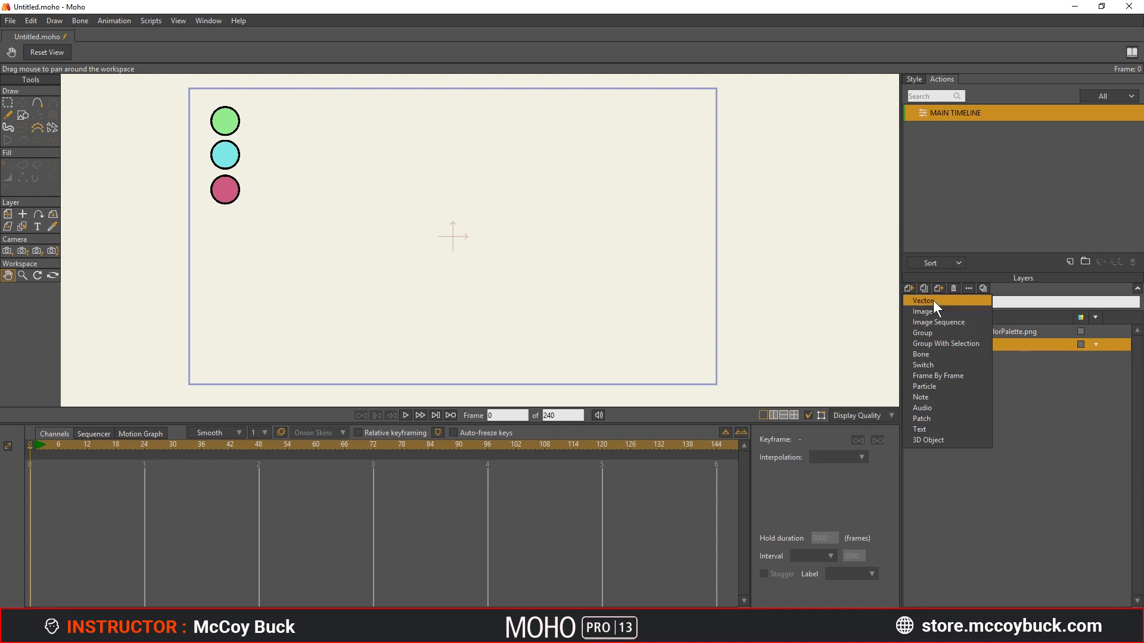
pyautogui.click(1046, 395)
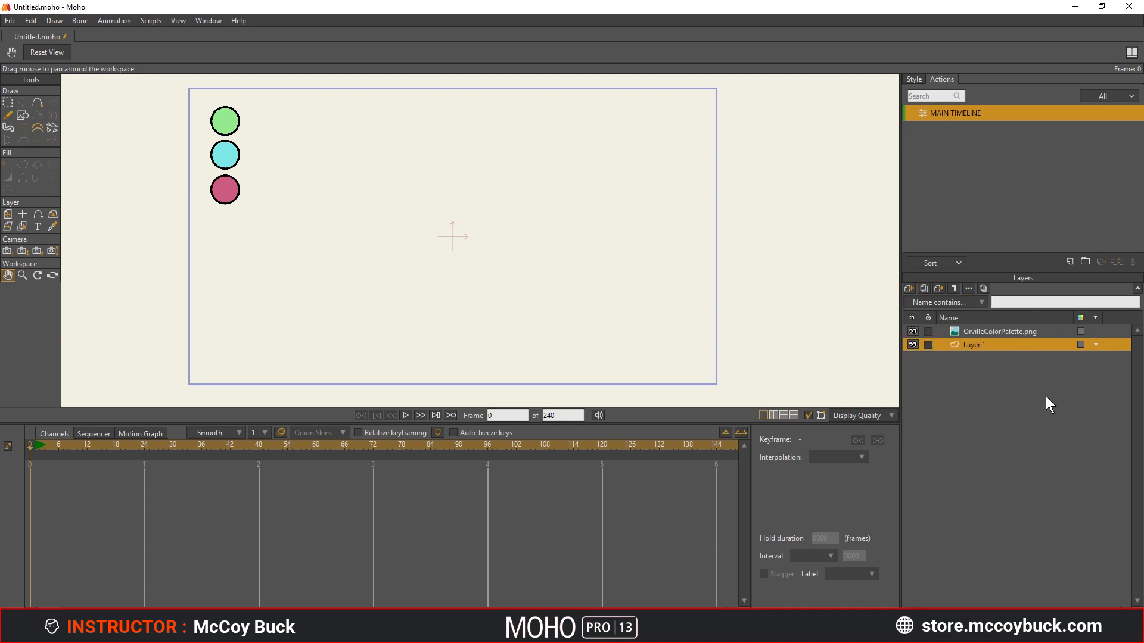
pyautogui.click(956, 330)
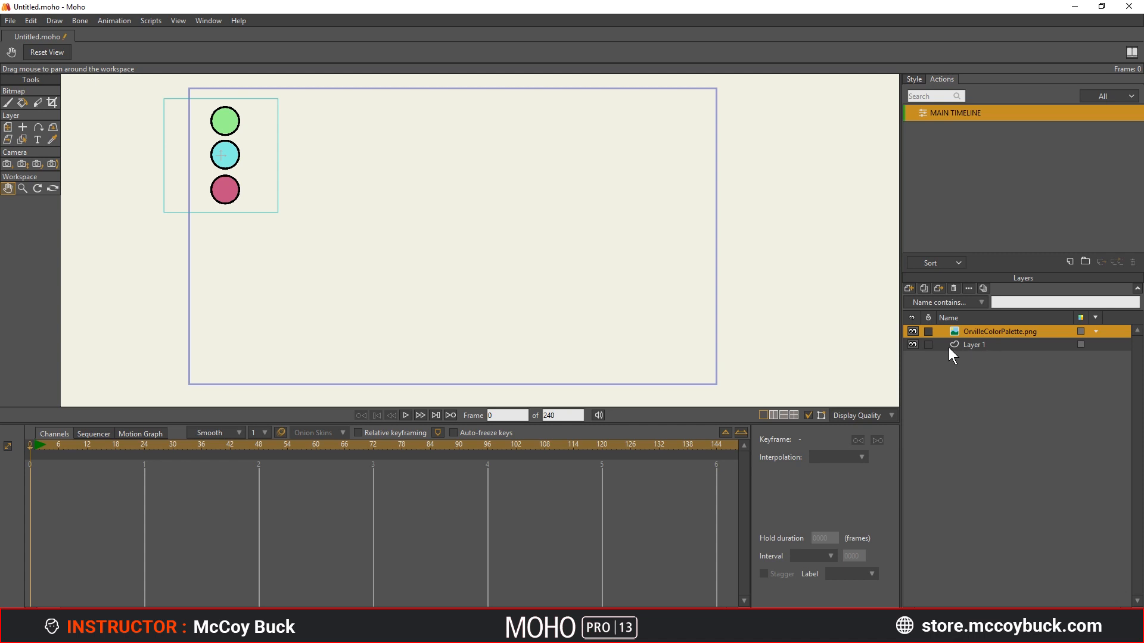
pyautogui.click(977, 346)
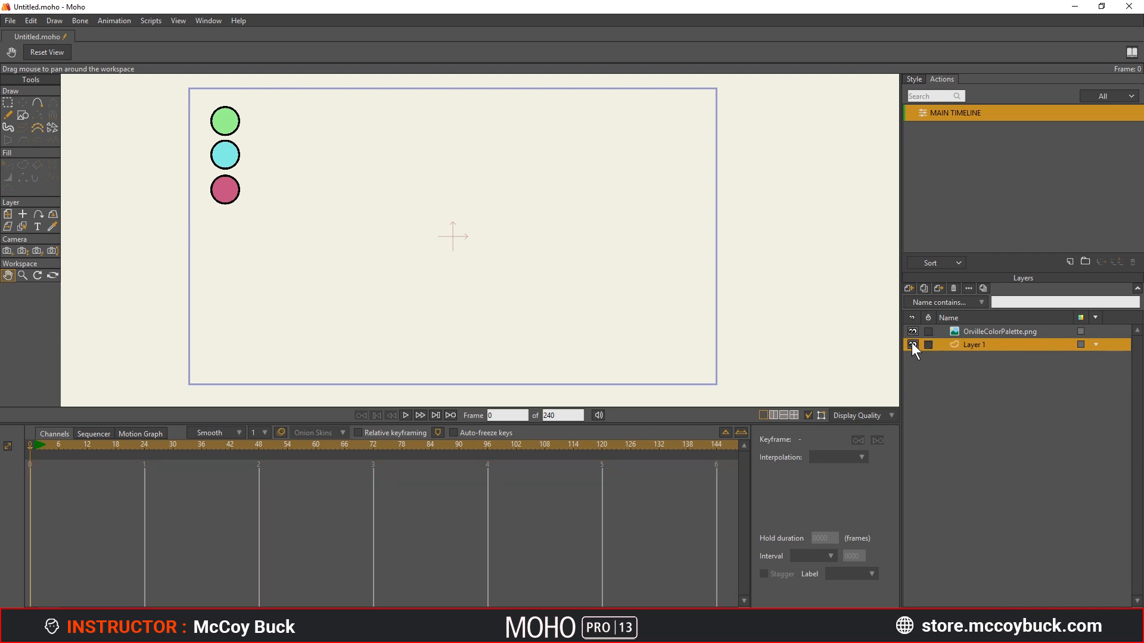
pyautogui.click(977, 330)
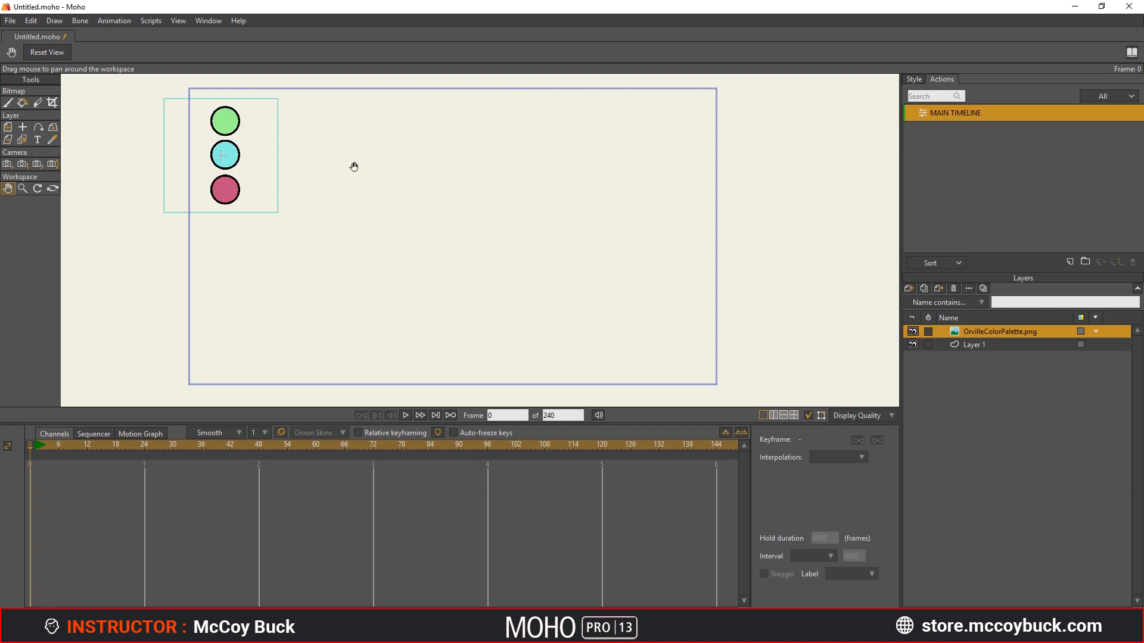
# - Hide and reshow the OrvilleColorPalette.png layer, and turn the tracing image back on
pyautogui.click(913, 332)
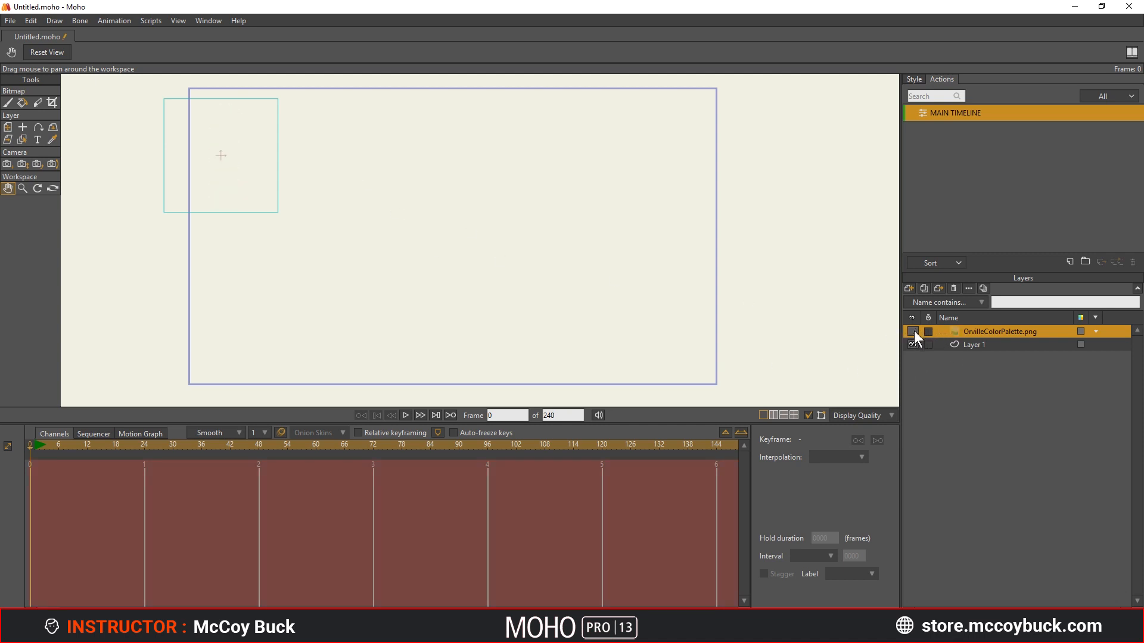
pyautogui.click(912, 332)
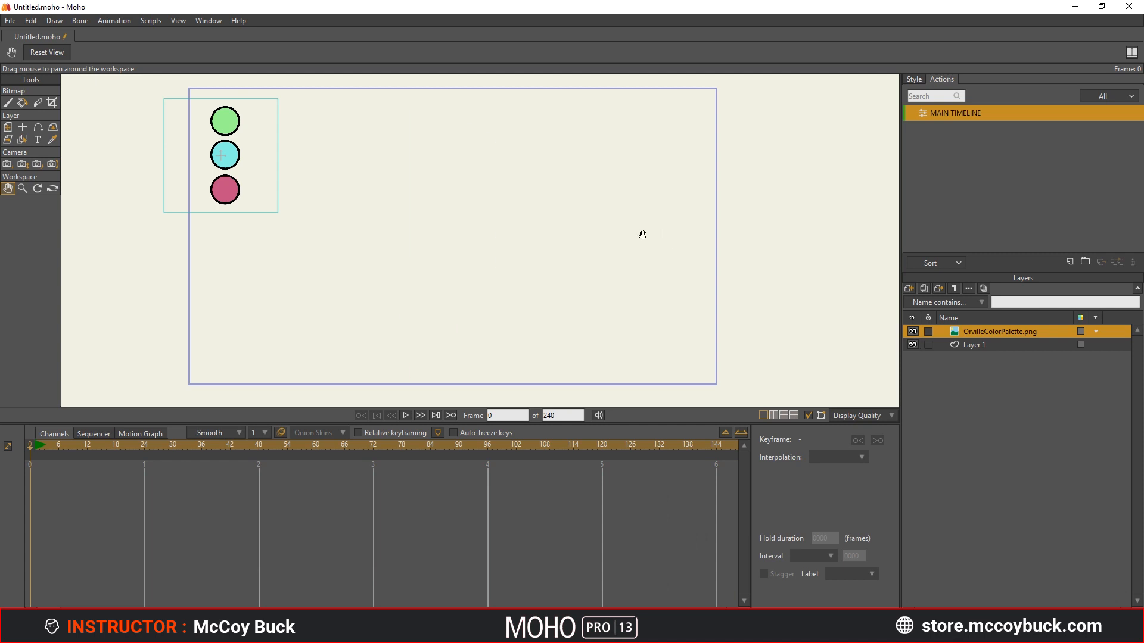
pyautogui.hotkey('ctrl', 'u')
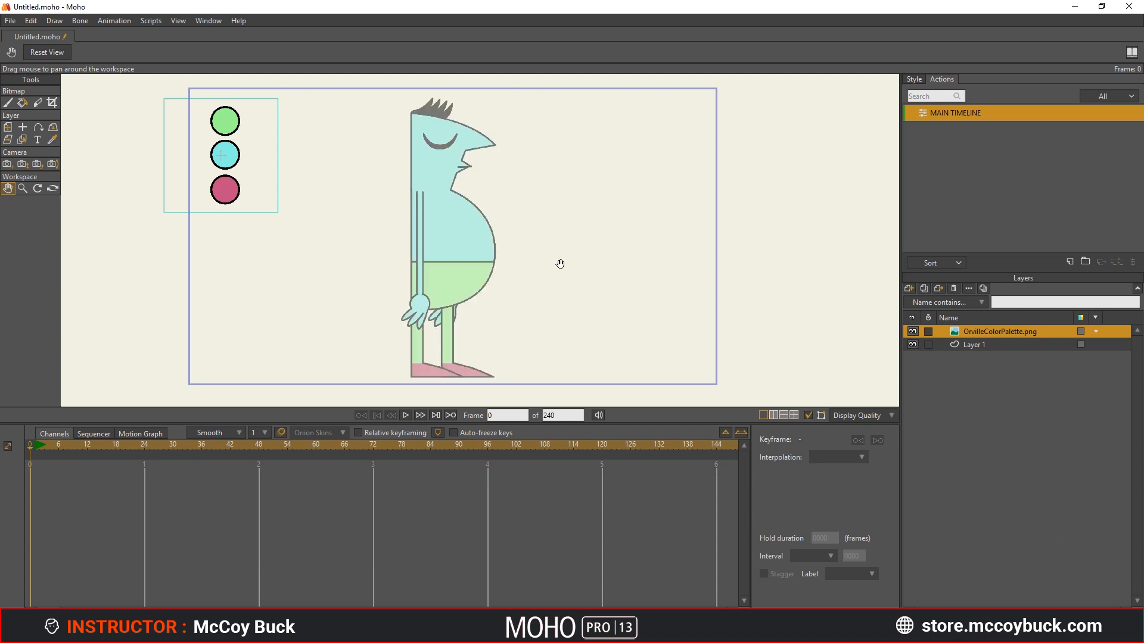